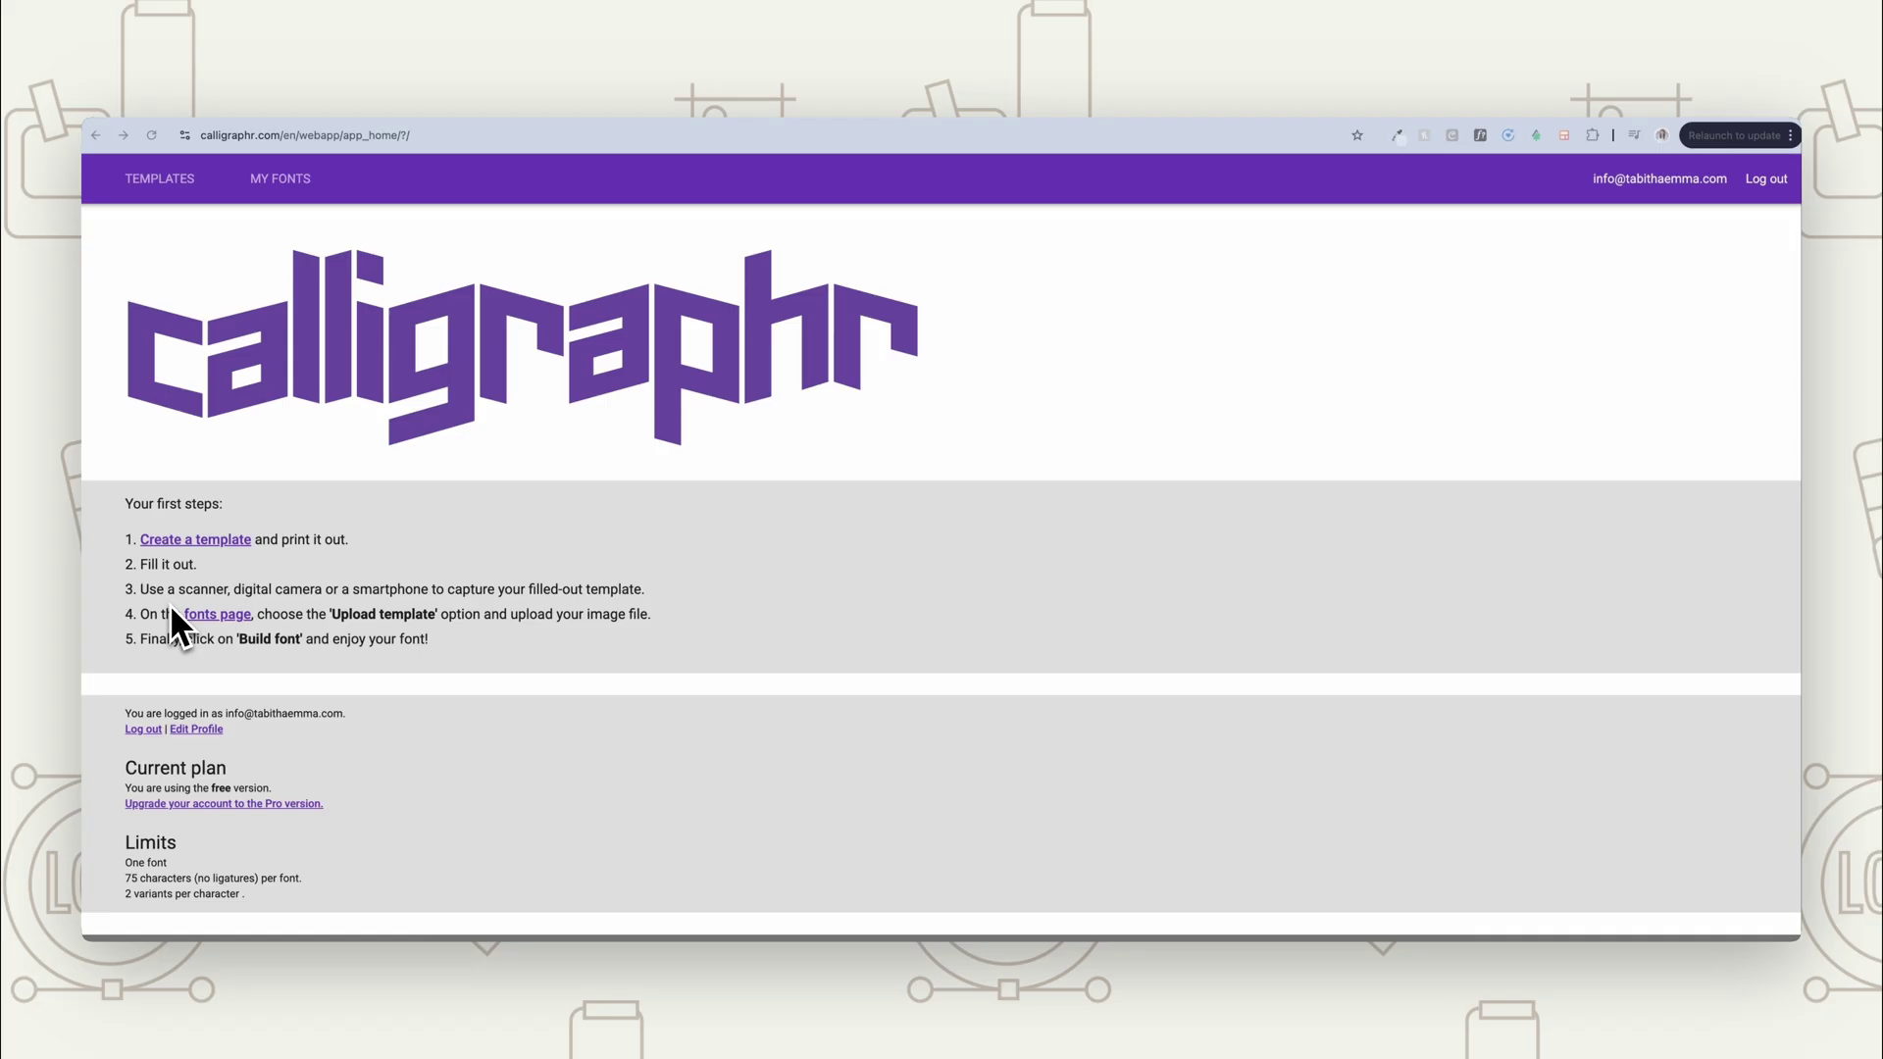
# - Start a Minimal English template and delete the / glyph to fit the 75-glyph limit
pyautogui.click(214, 545)
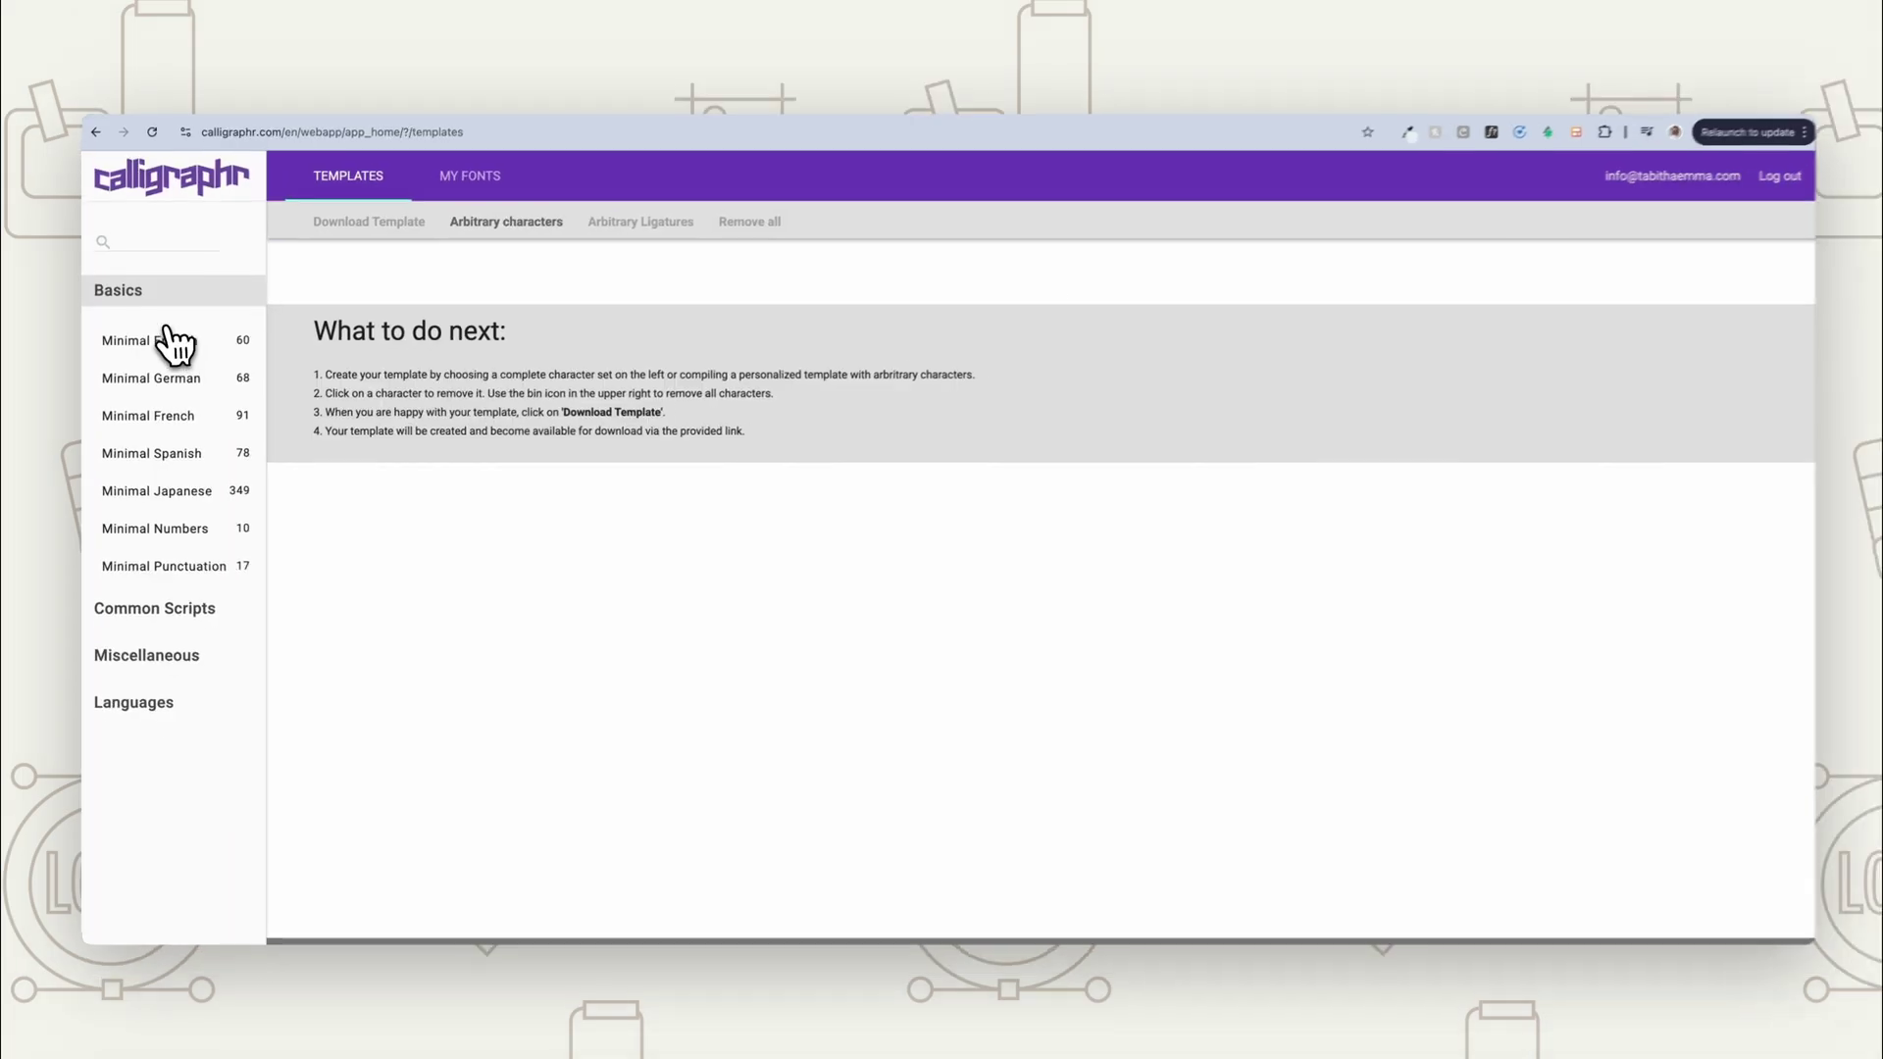
pyautogui.click(176, 339)
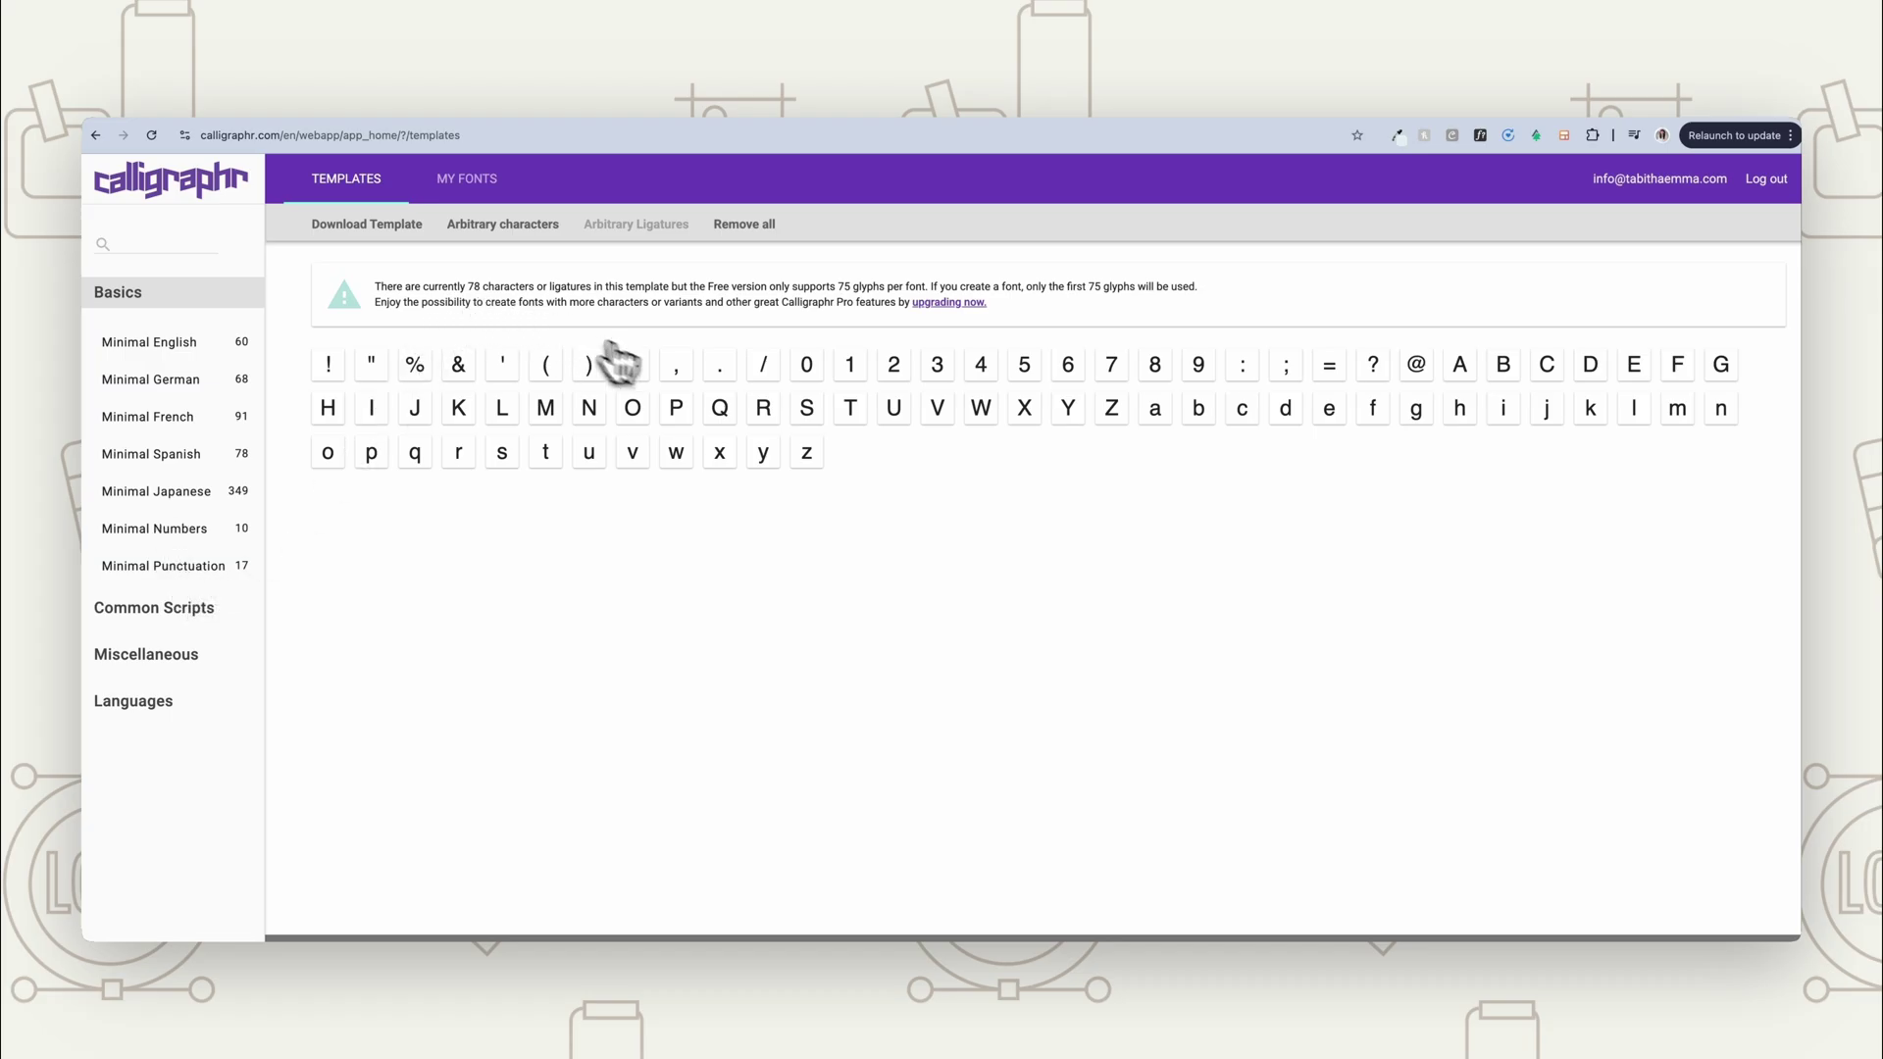
pyautogui.click(771, 373)
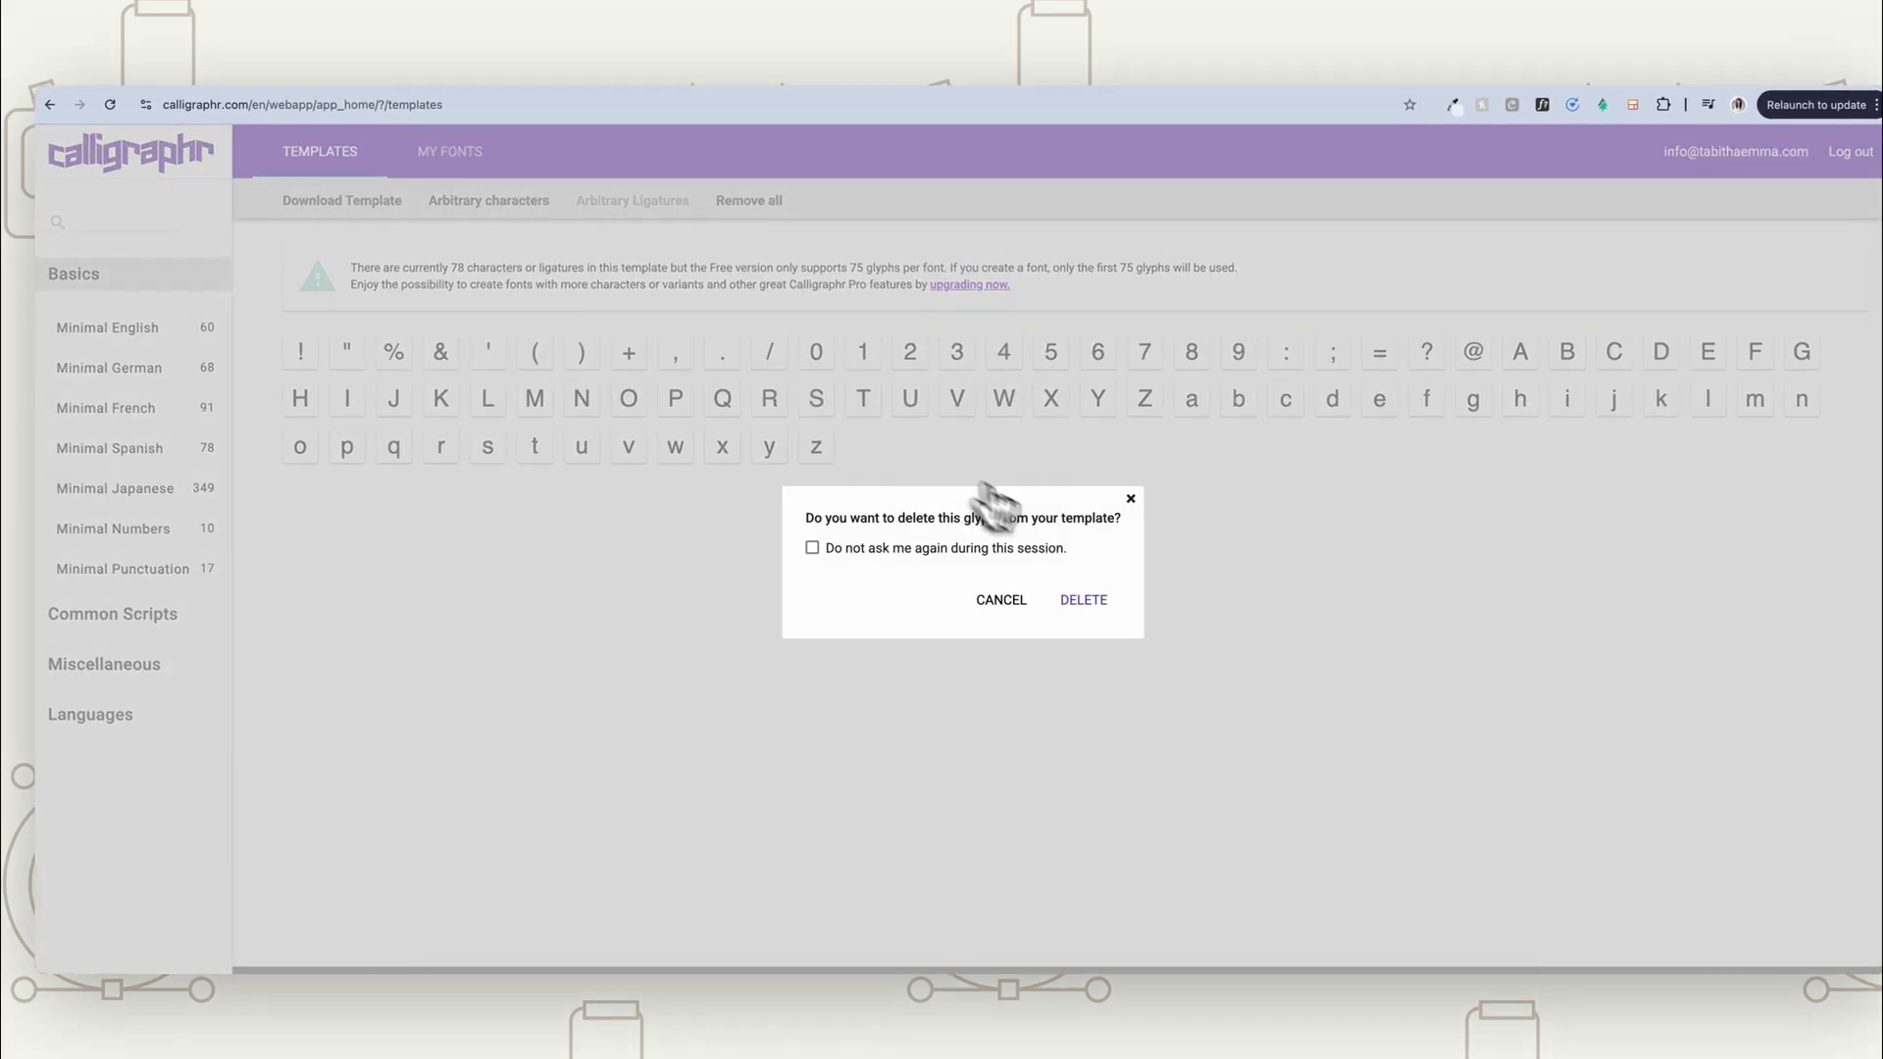
pyautogui.click(1083, 601)
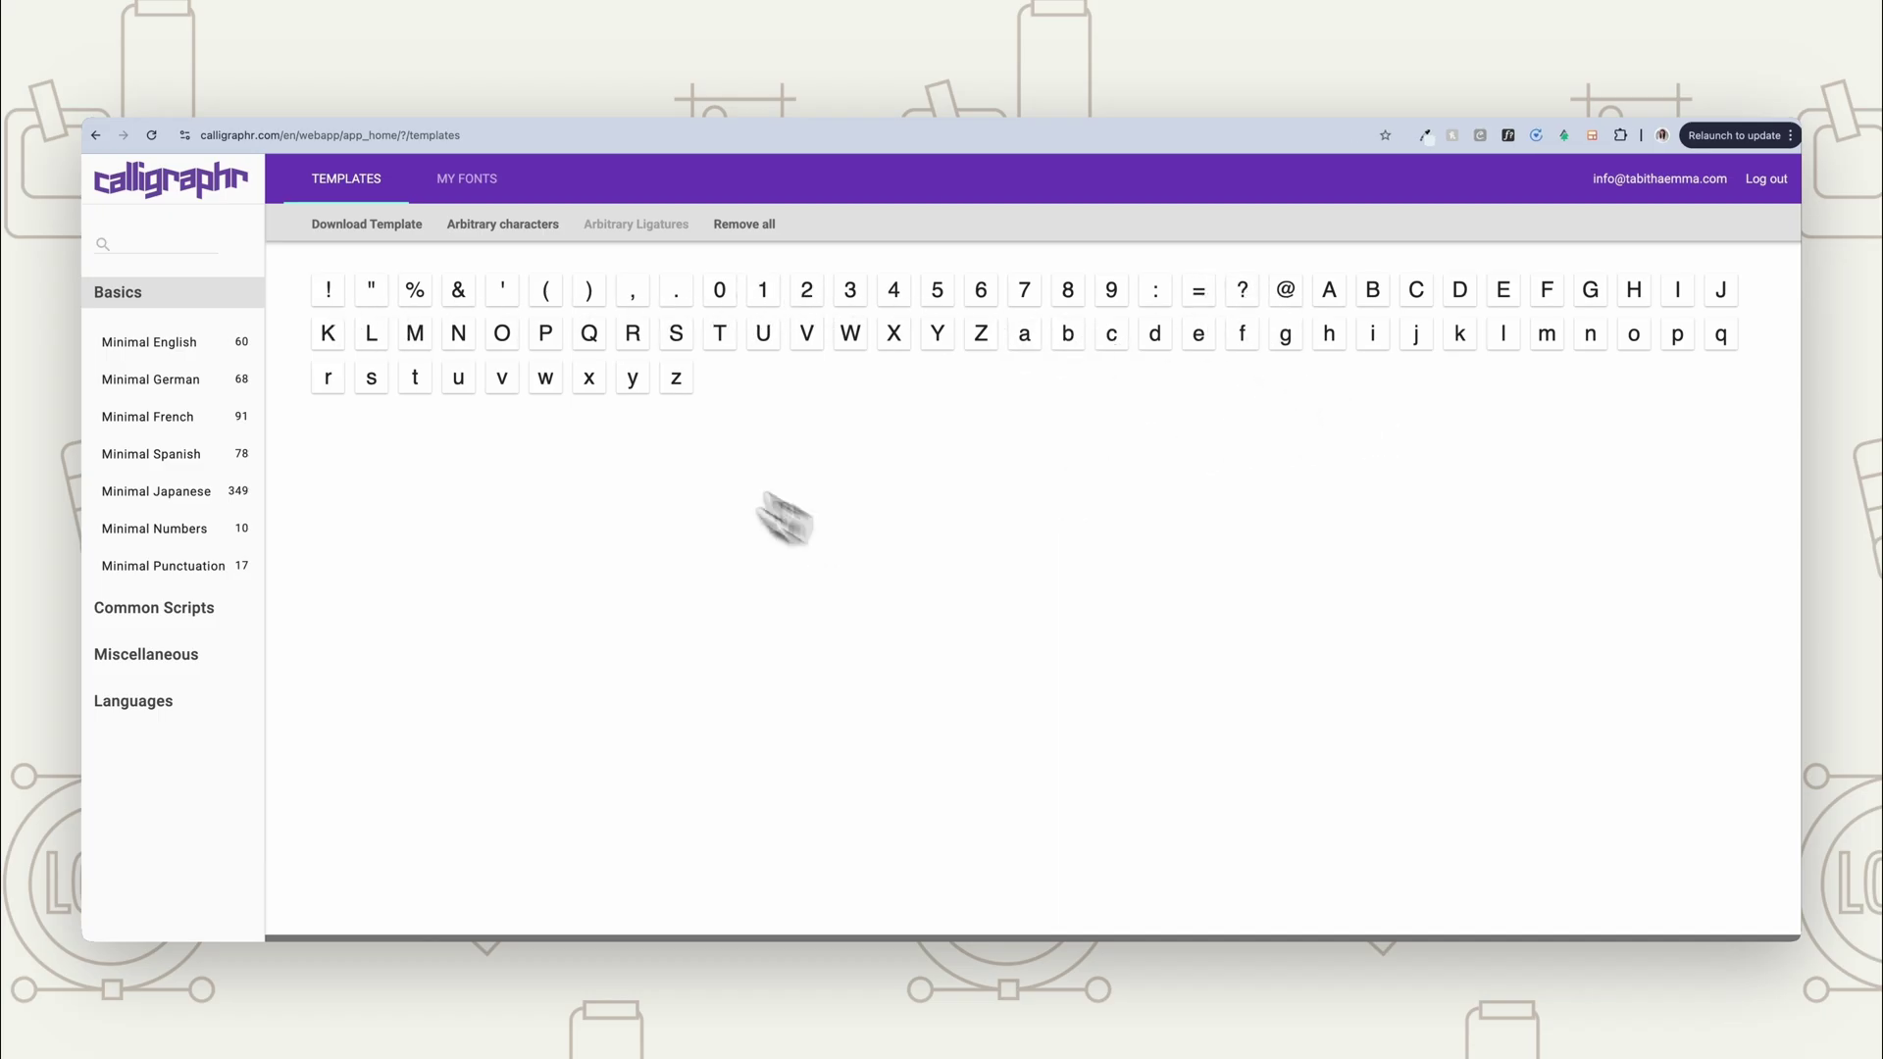
# - Download the template as a PDF with helplines and characters as background
pyautogui.click(377, 220)
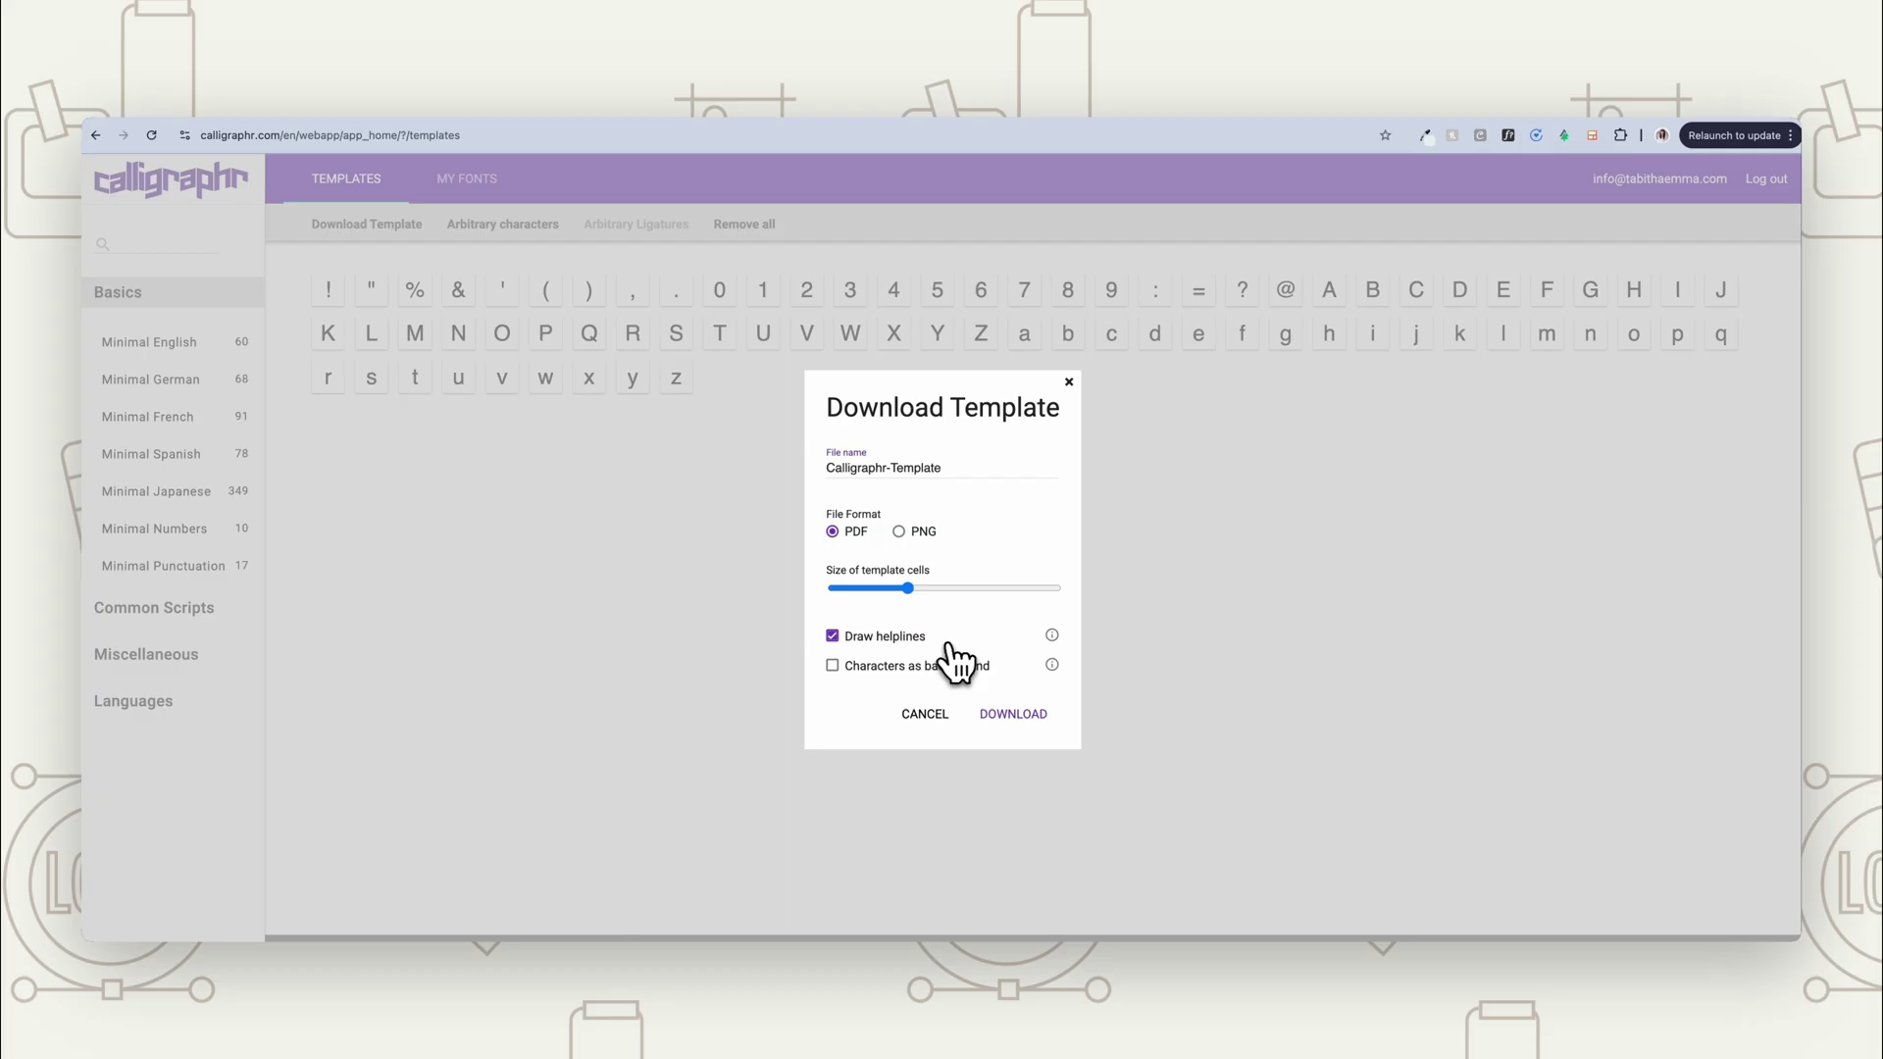
pyautogui.click(833, 666)
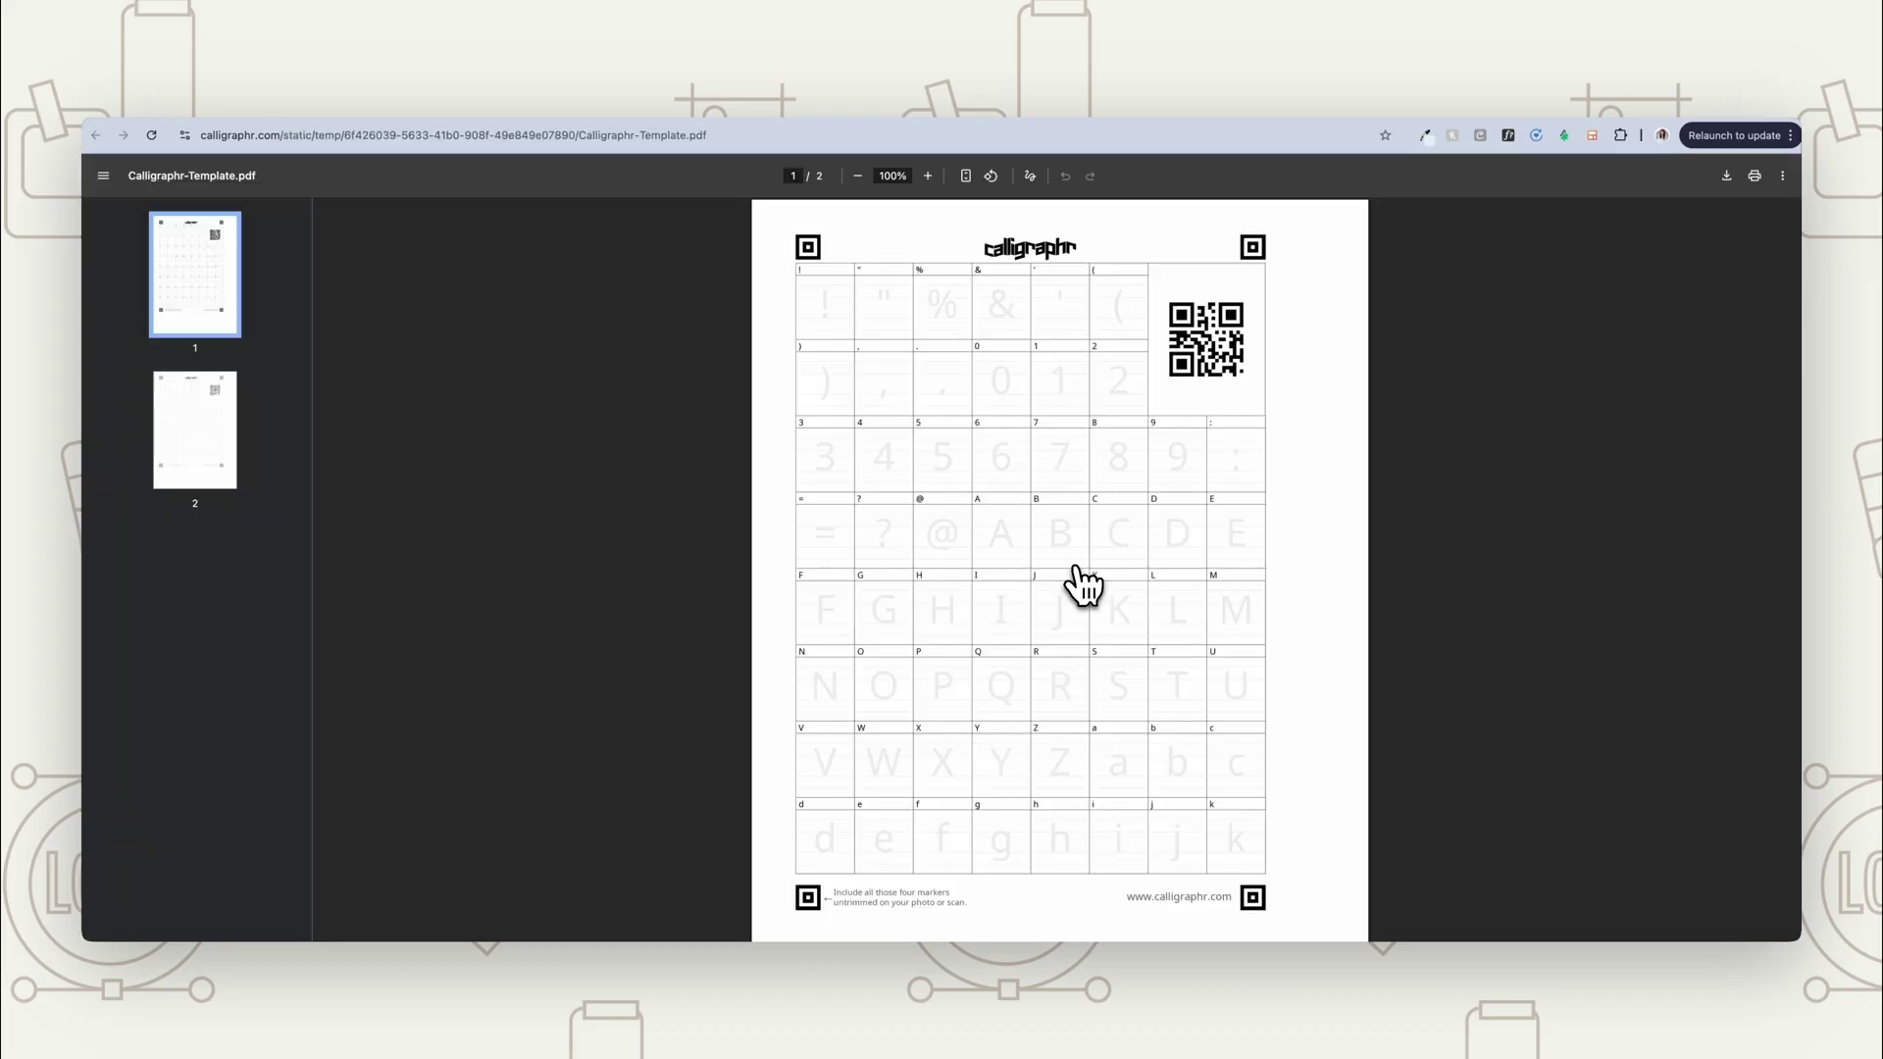
# - Scroll between page 1 and page 2 of Calligraphr-Template.pdf to review the character cells
pyautogui.scroll(-10, 1072, 580)
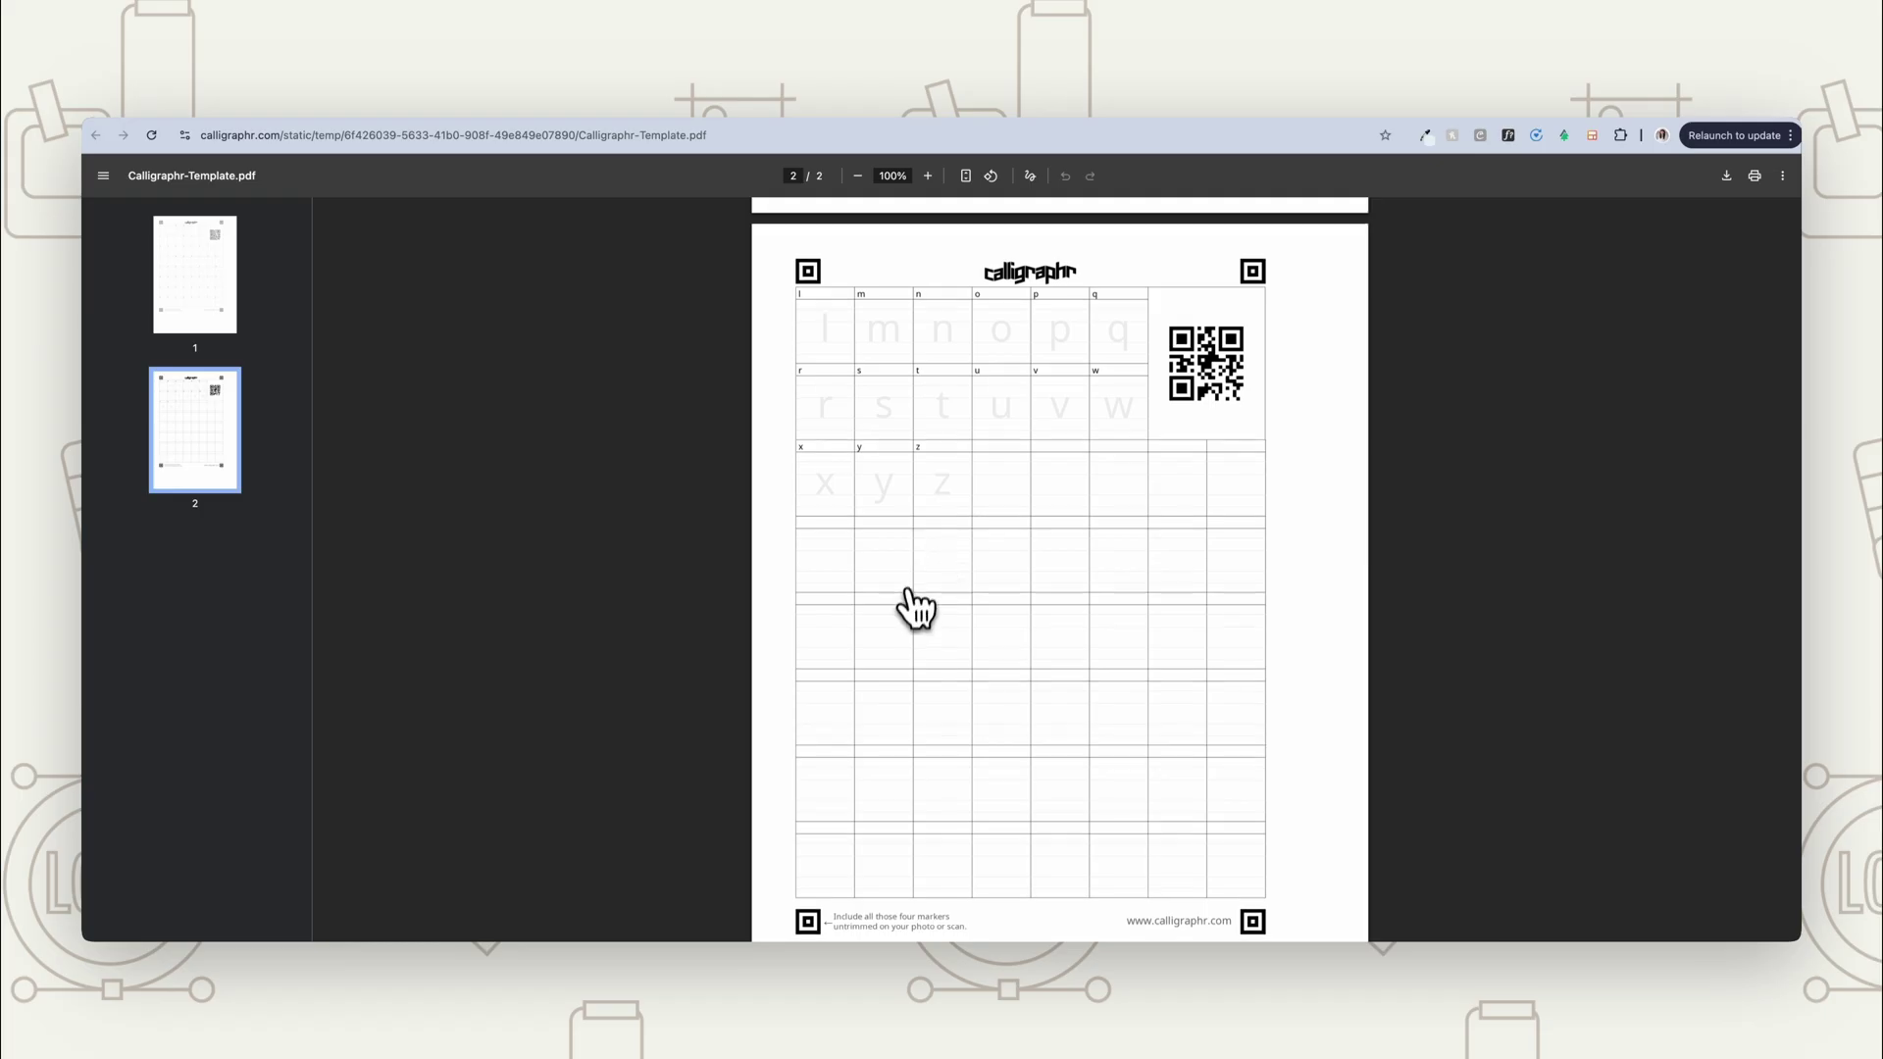
pyautogui.scroll(10, 917, 611)
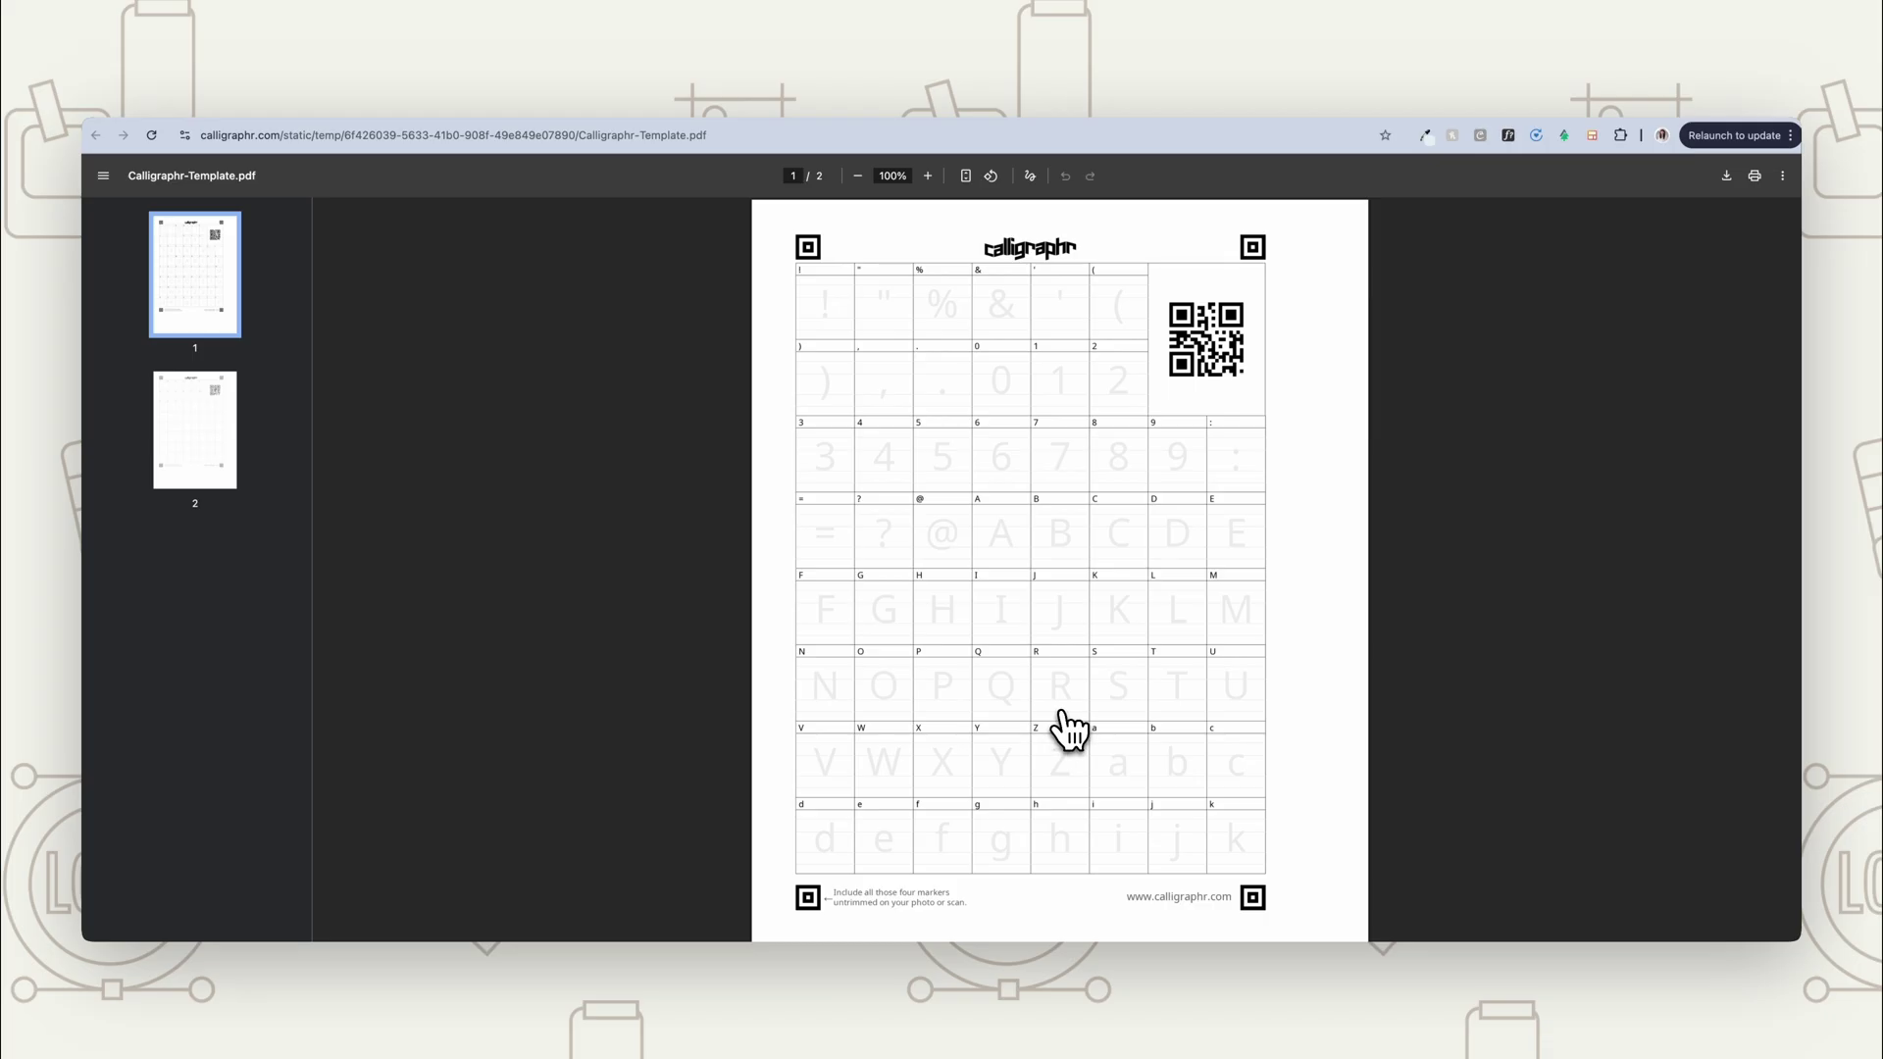
pyautogui.scroll(-10, 1070, 729)
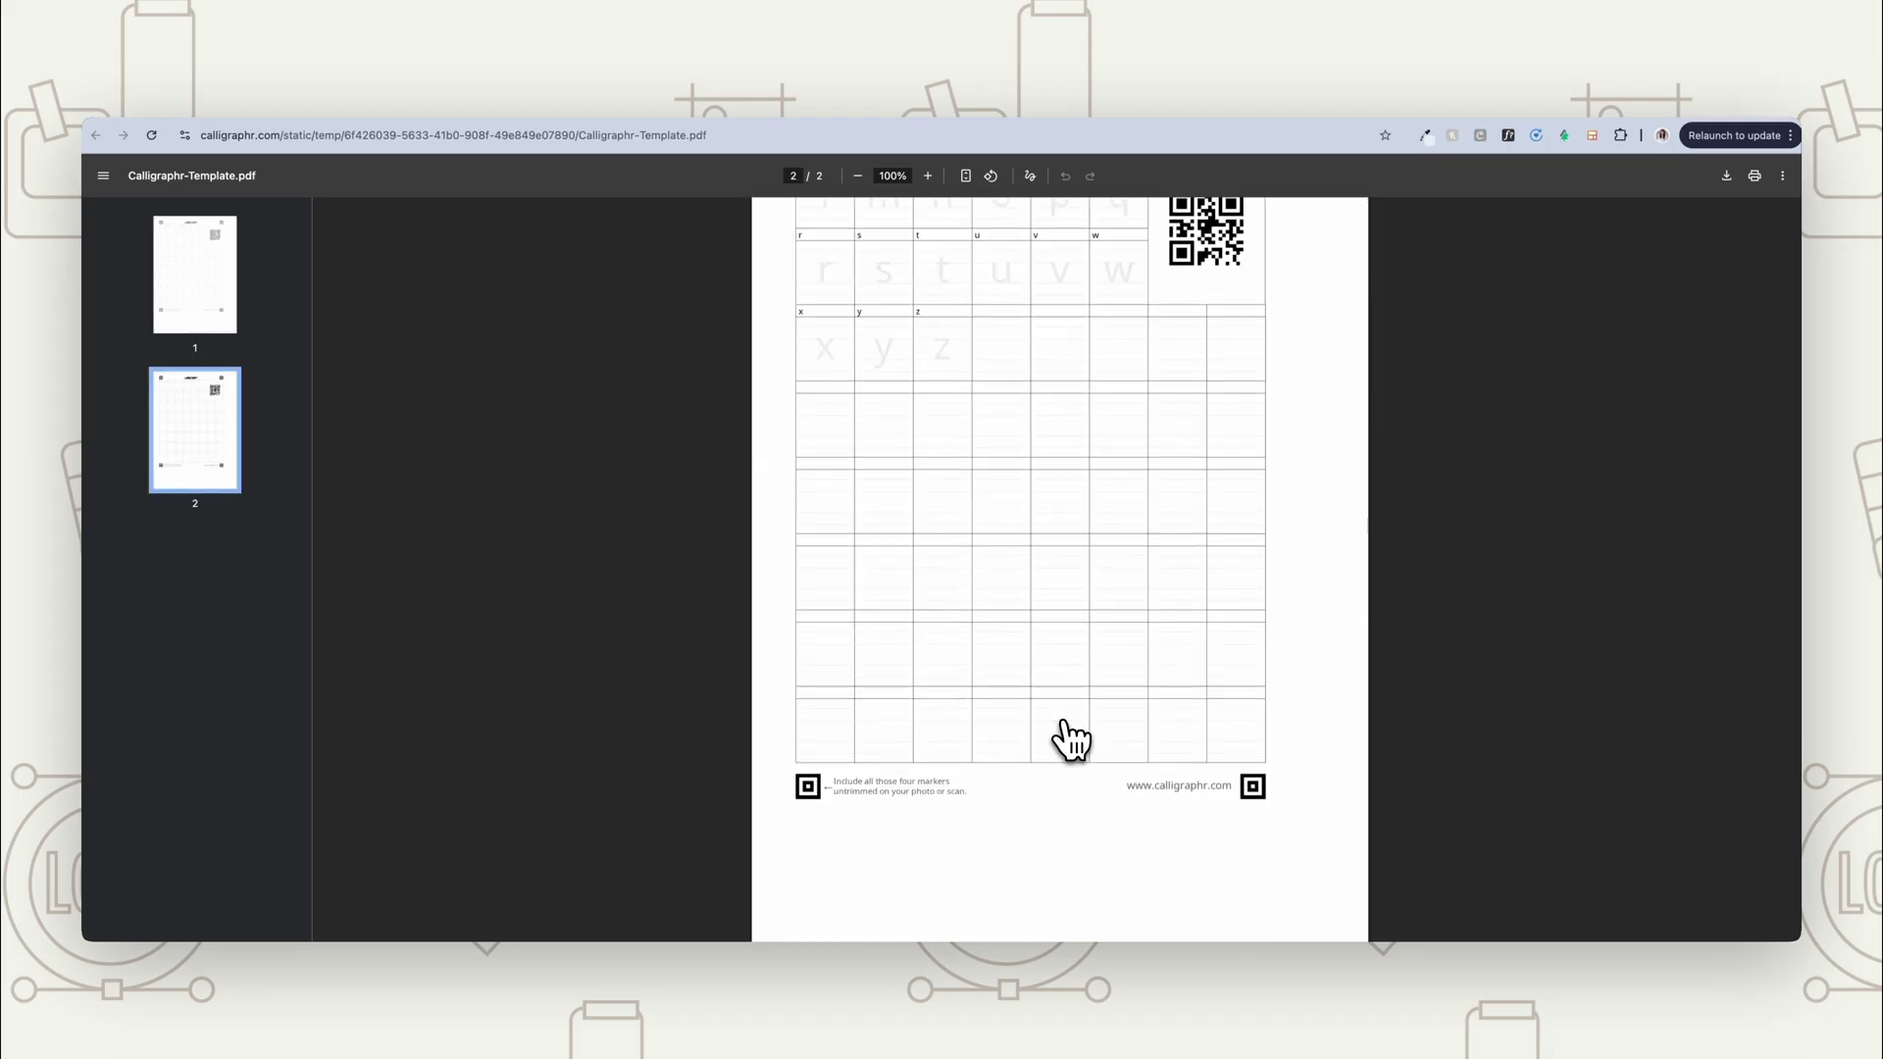
pyautogui.scroll(10, 1071, 738)
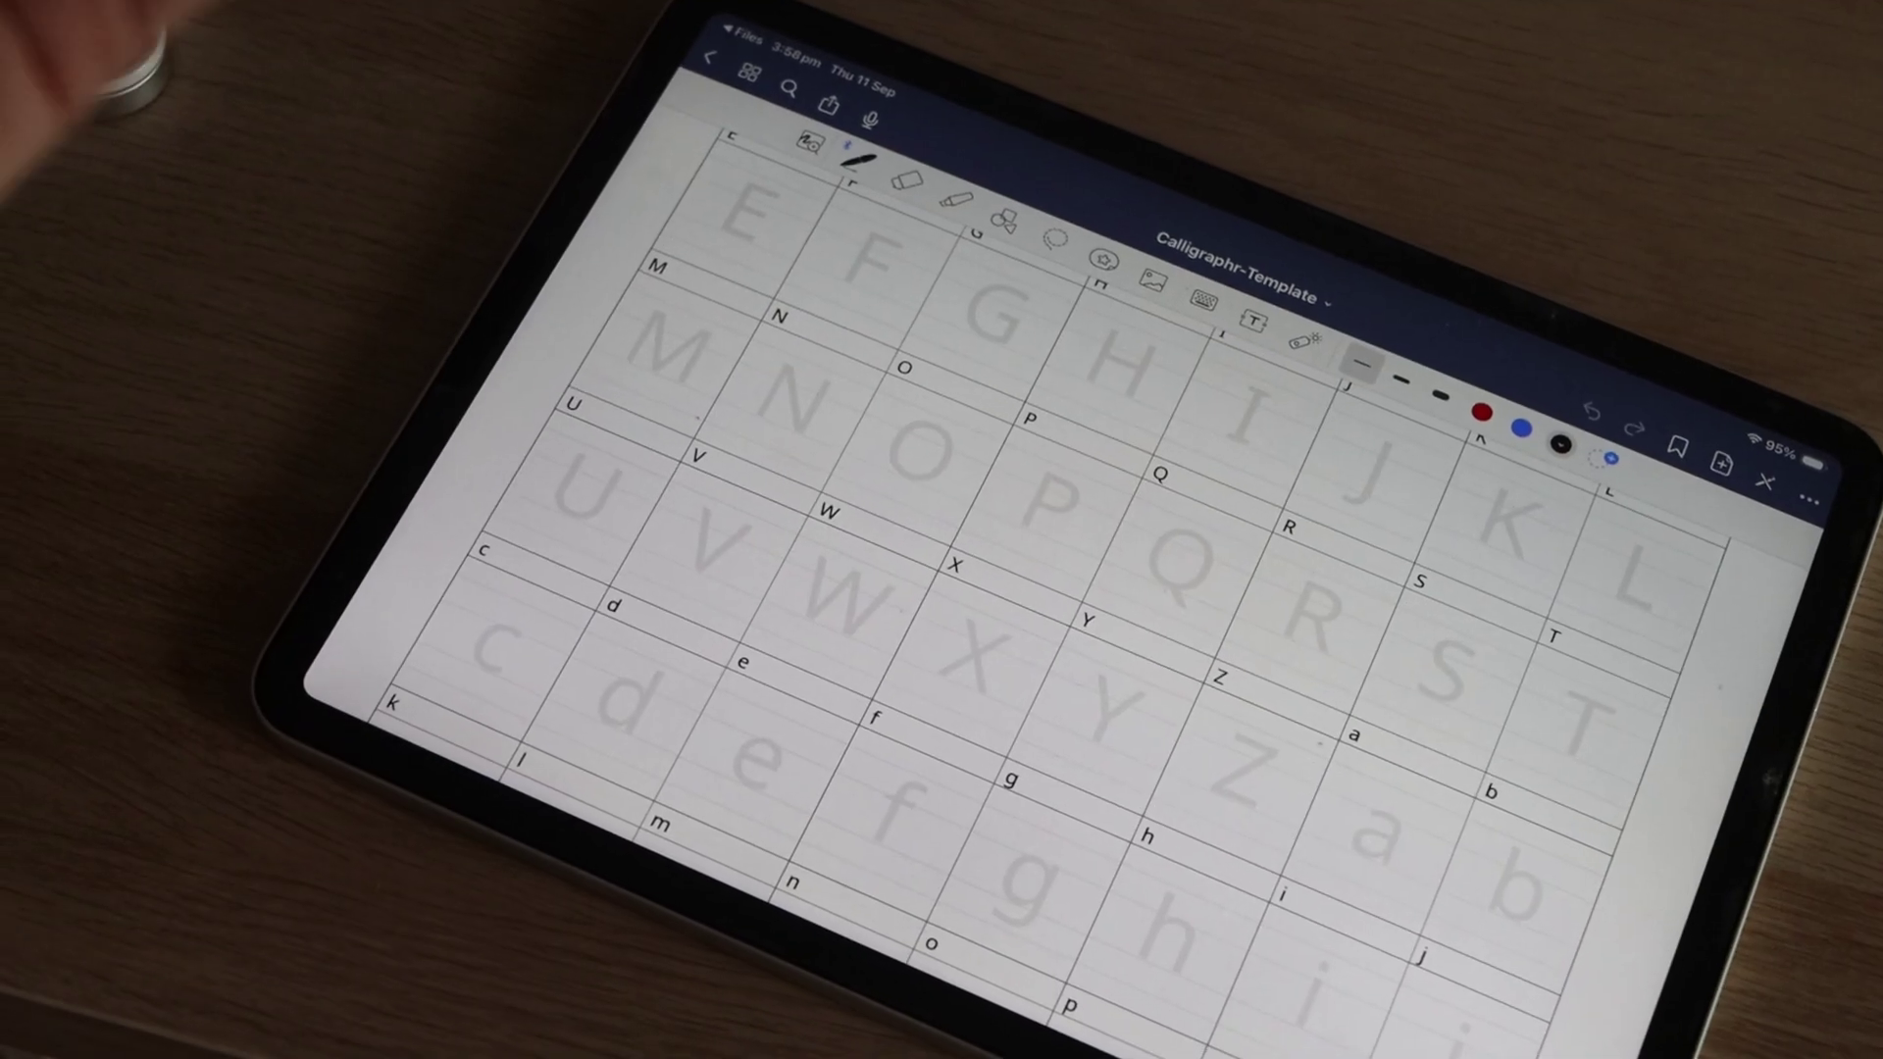
# - Handwrite the capitals O, P, Q, R and Y into their template cells
pyautogui.moveTo(932, 422); pyautogui.dragTo(934, 427)
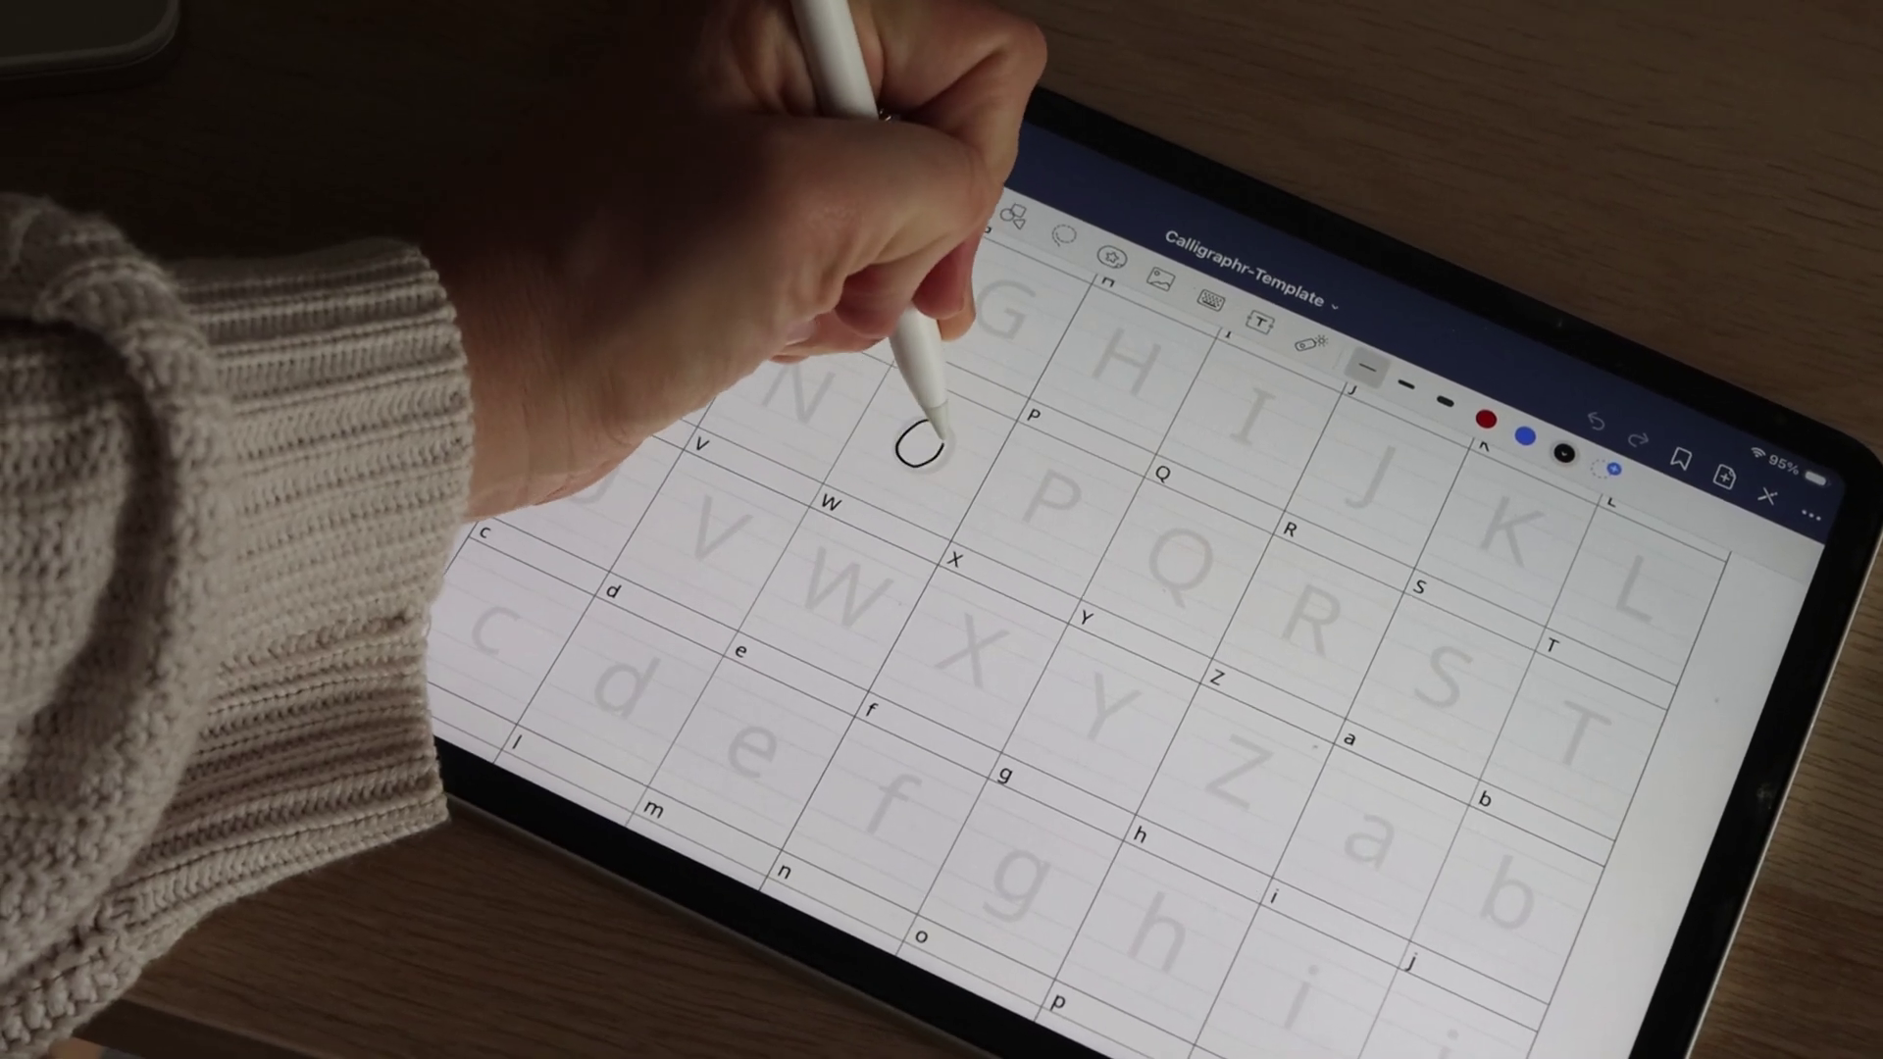
pyautogui.moveTo(1051, 478)
pyautogui.mouseDown()
pyautogui.moveTo(1026, 514)
pyautogui.moveTo(1061, 504)
pyautogui.mouseUp()
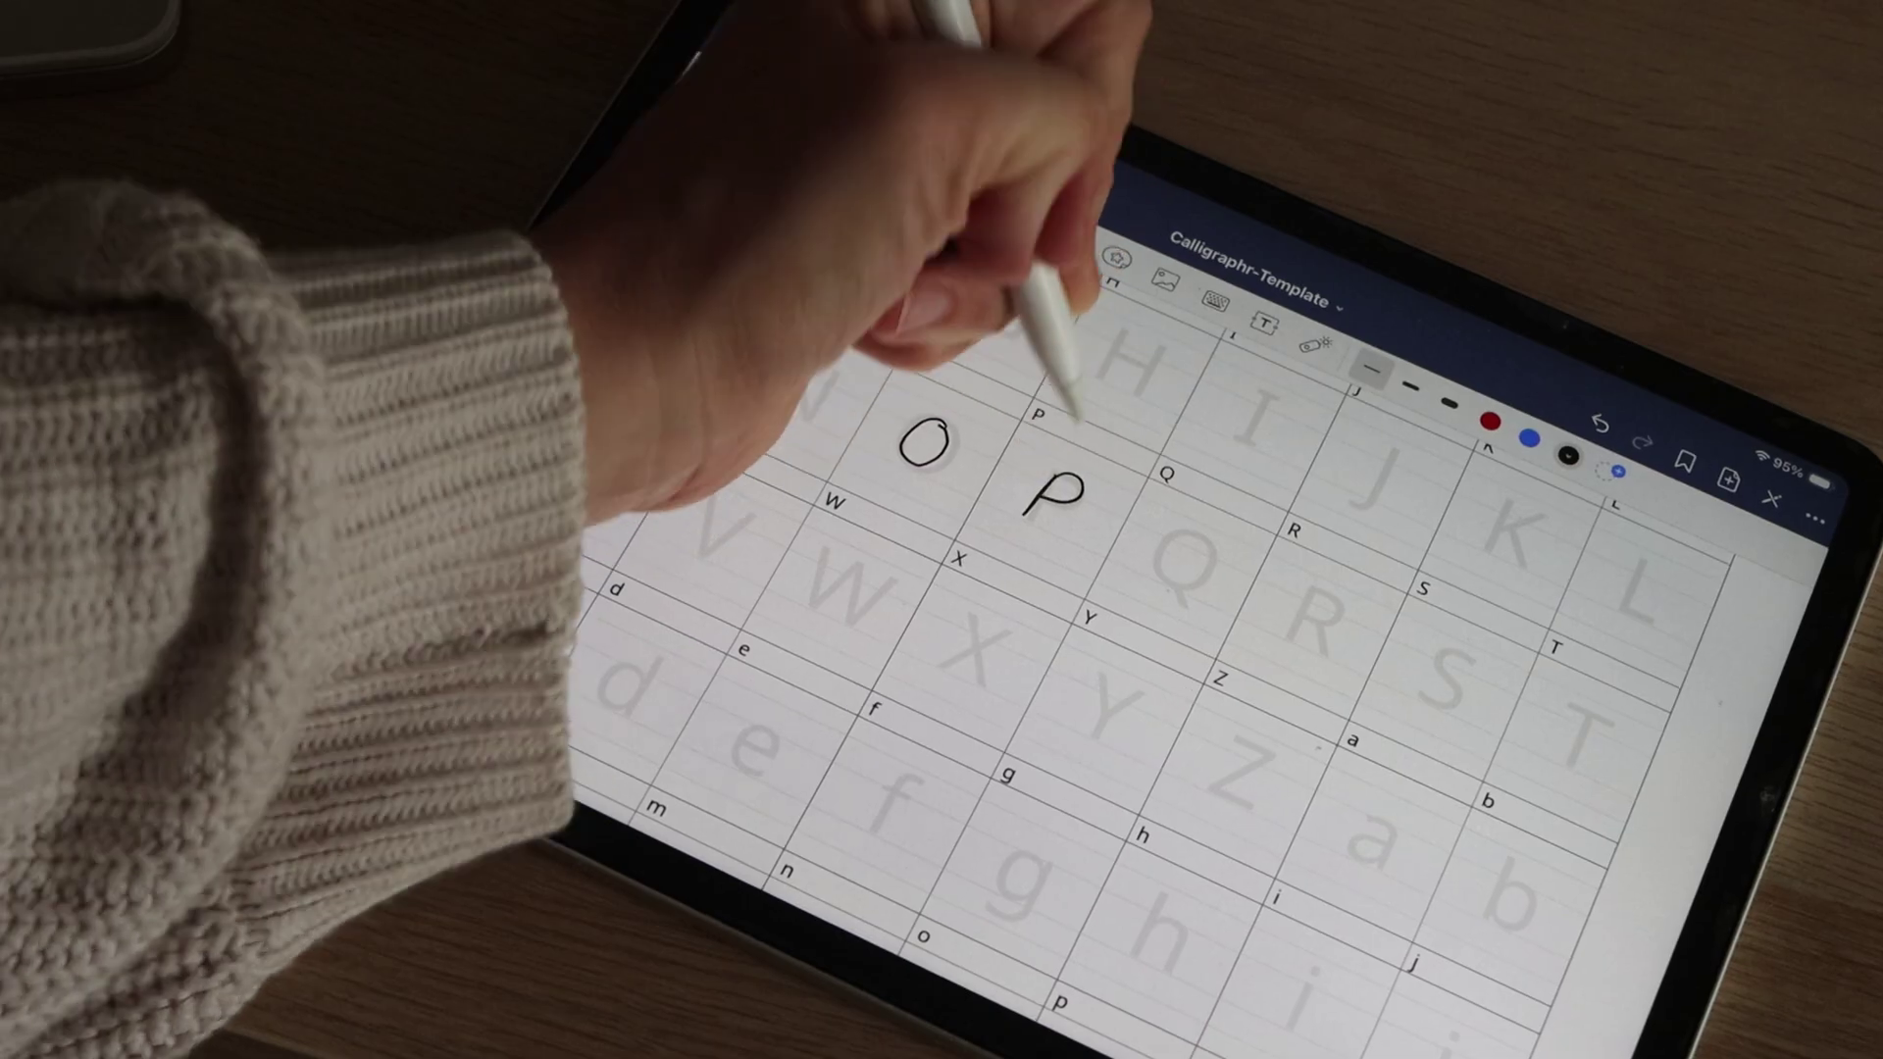
pyautogui.moveTo(1196, 542)
pyautogui.mouseDown()
pyautogui.moveTo(1316, 587)
pyautogui.moveTo(1301, 613)
pyautogui.moveTo(1327, 656)
pyautogui.mouseUp()
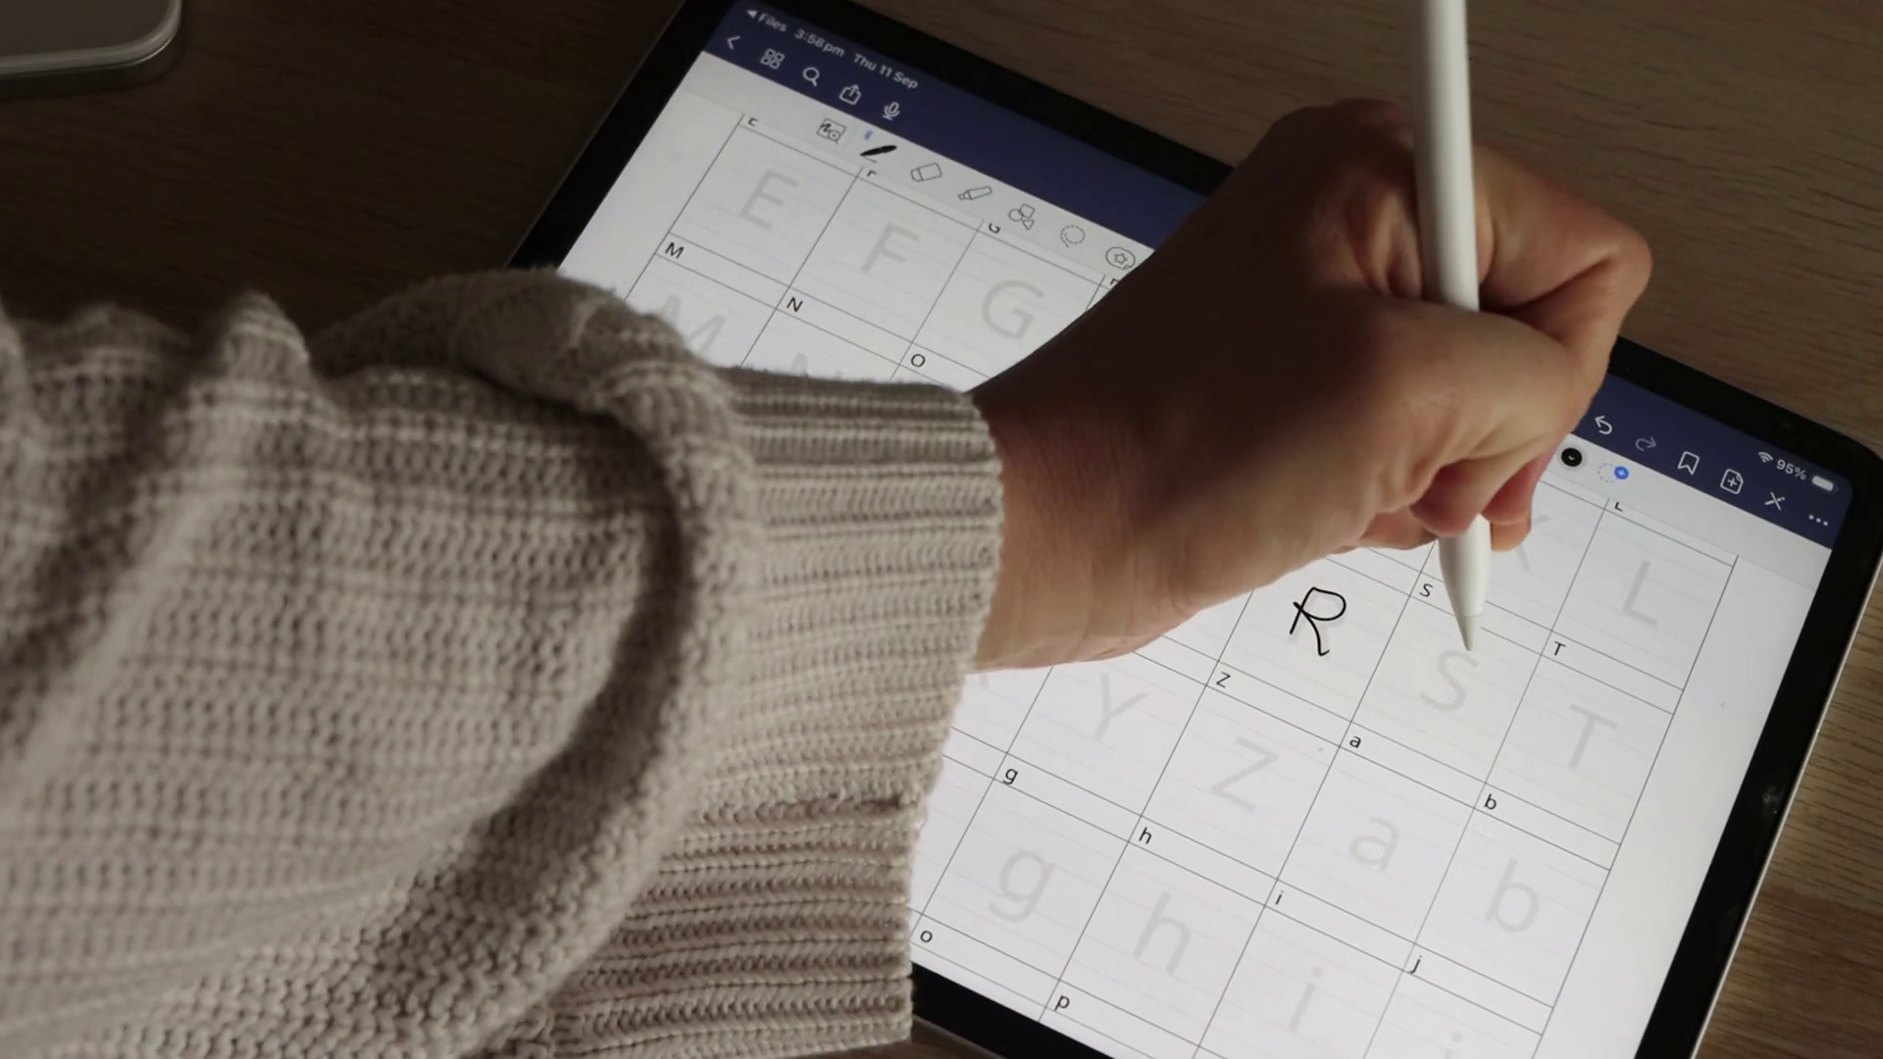
pyautogui.moveTo(1466, 653); pyautogui.dragTo(1457, 692)
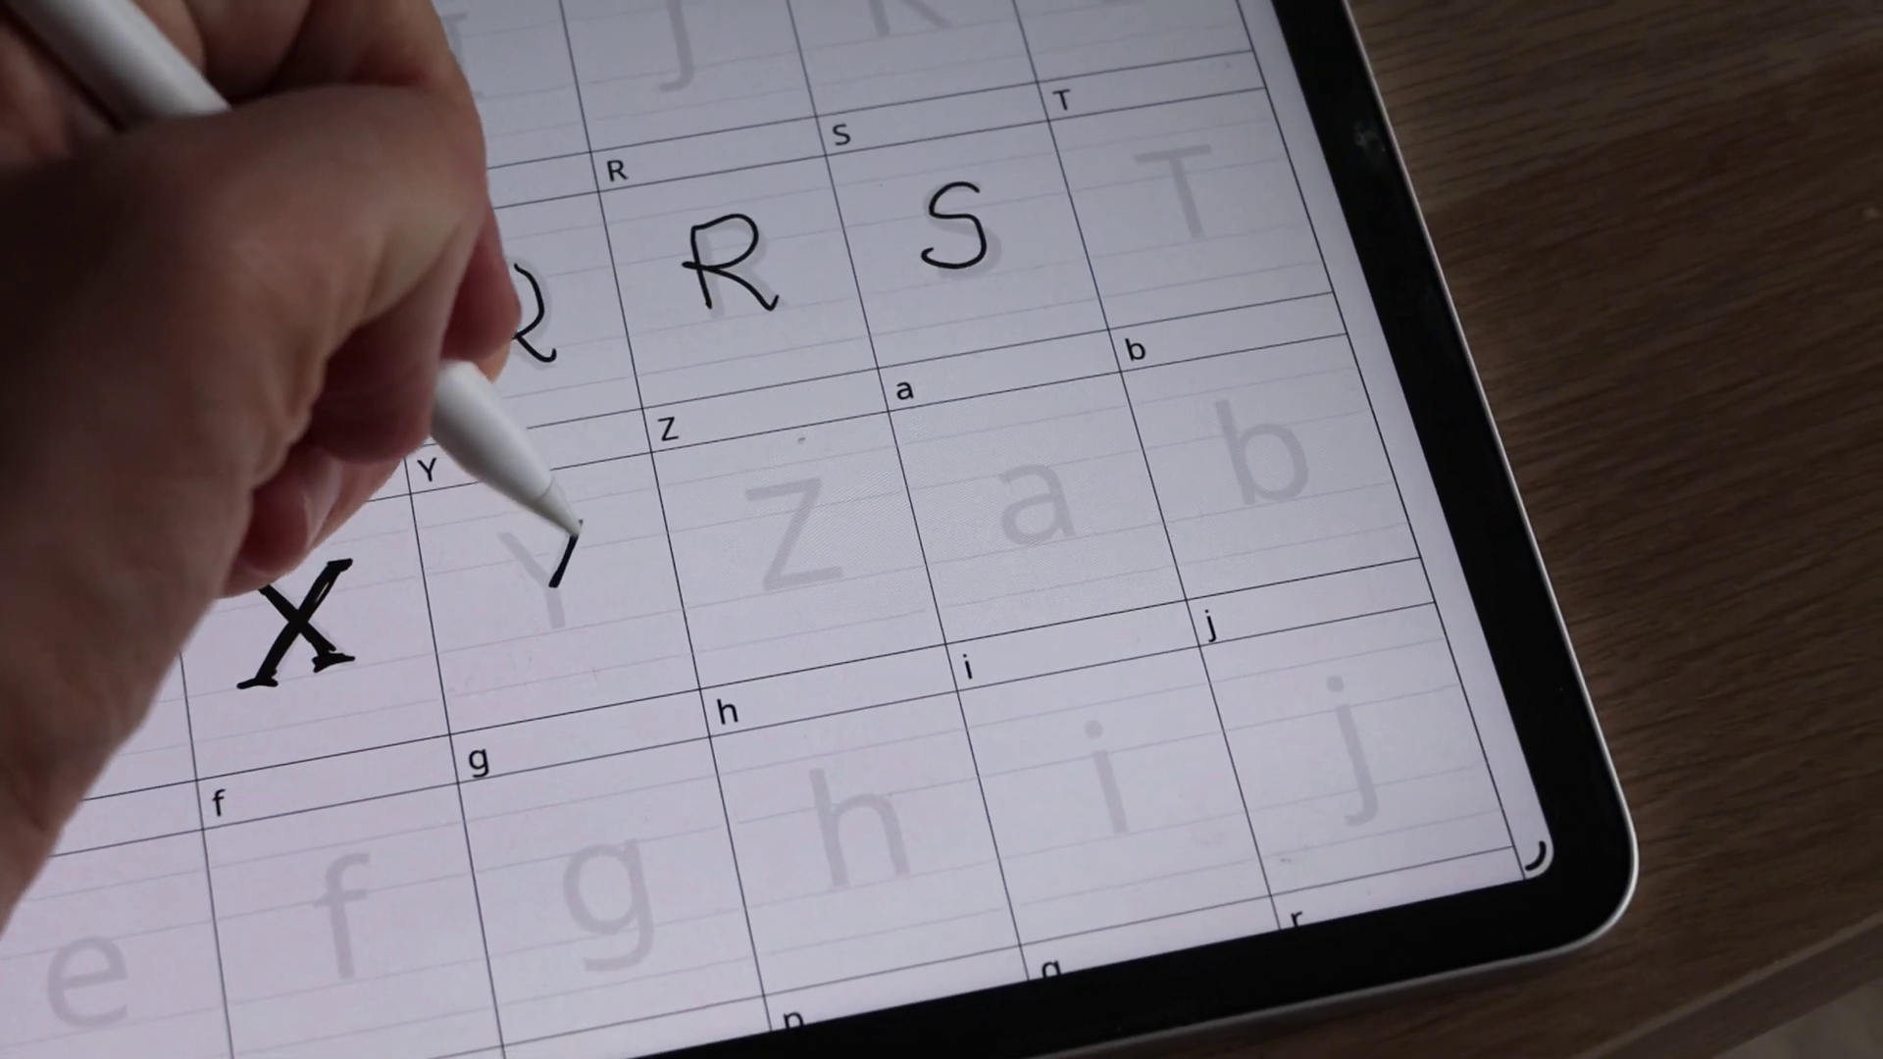
pyautogui.moveTo(538, 535); pyautogui.dragTo(564, 638)
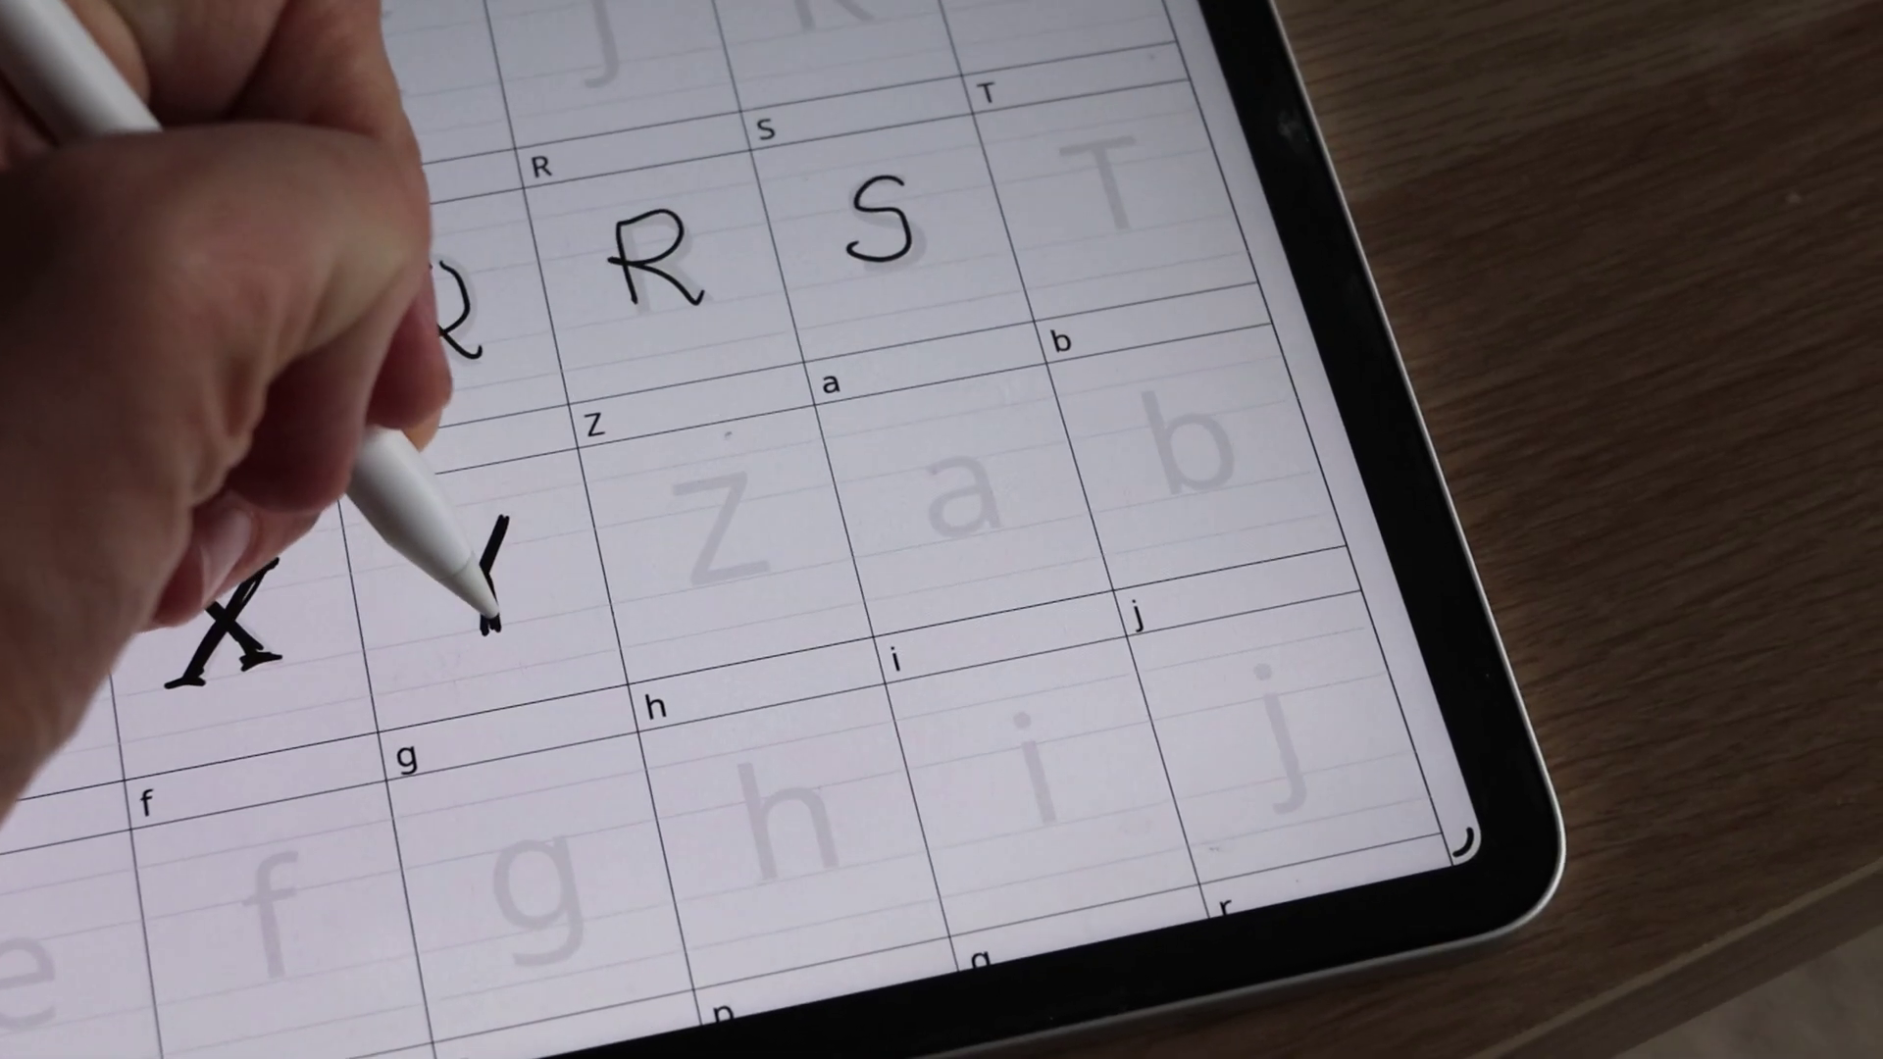
pyautogui.moveTo(476, 530); pyautogui.dragTo(502, 557)
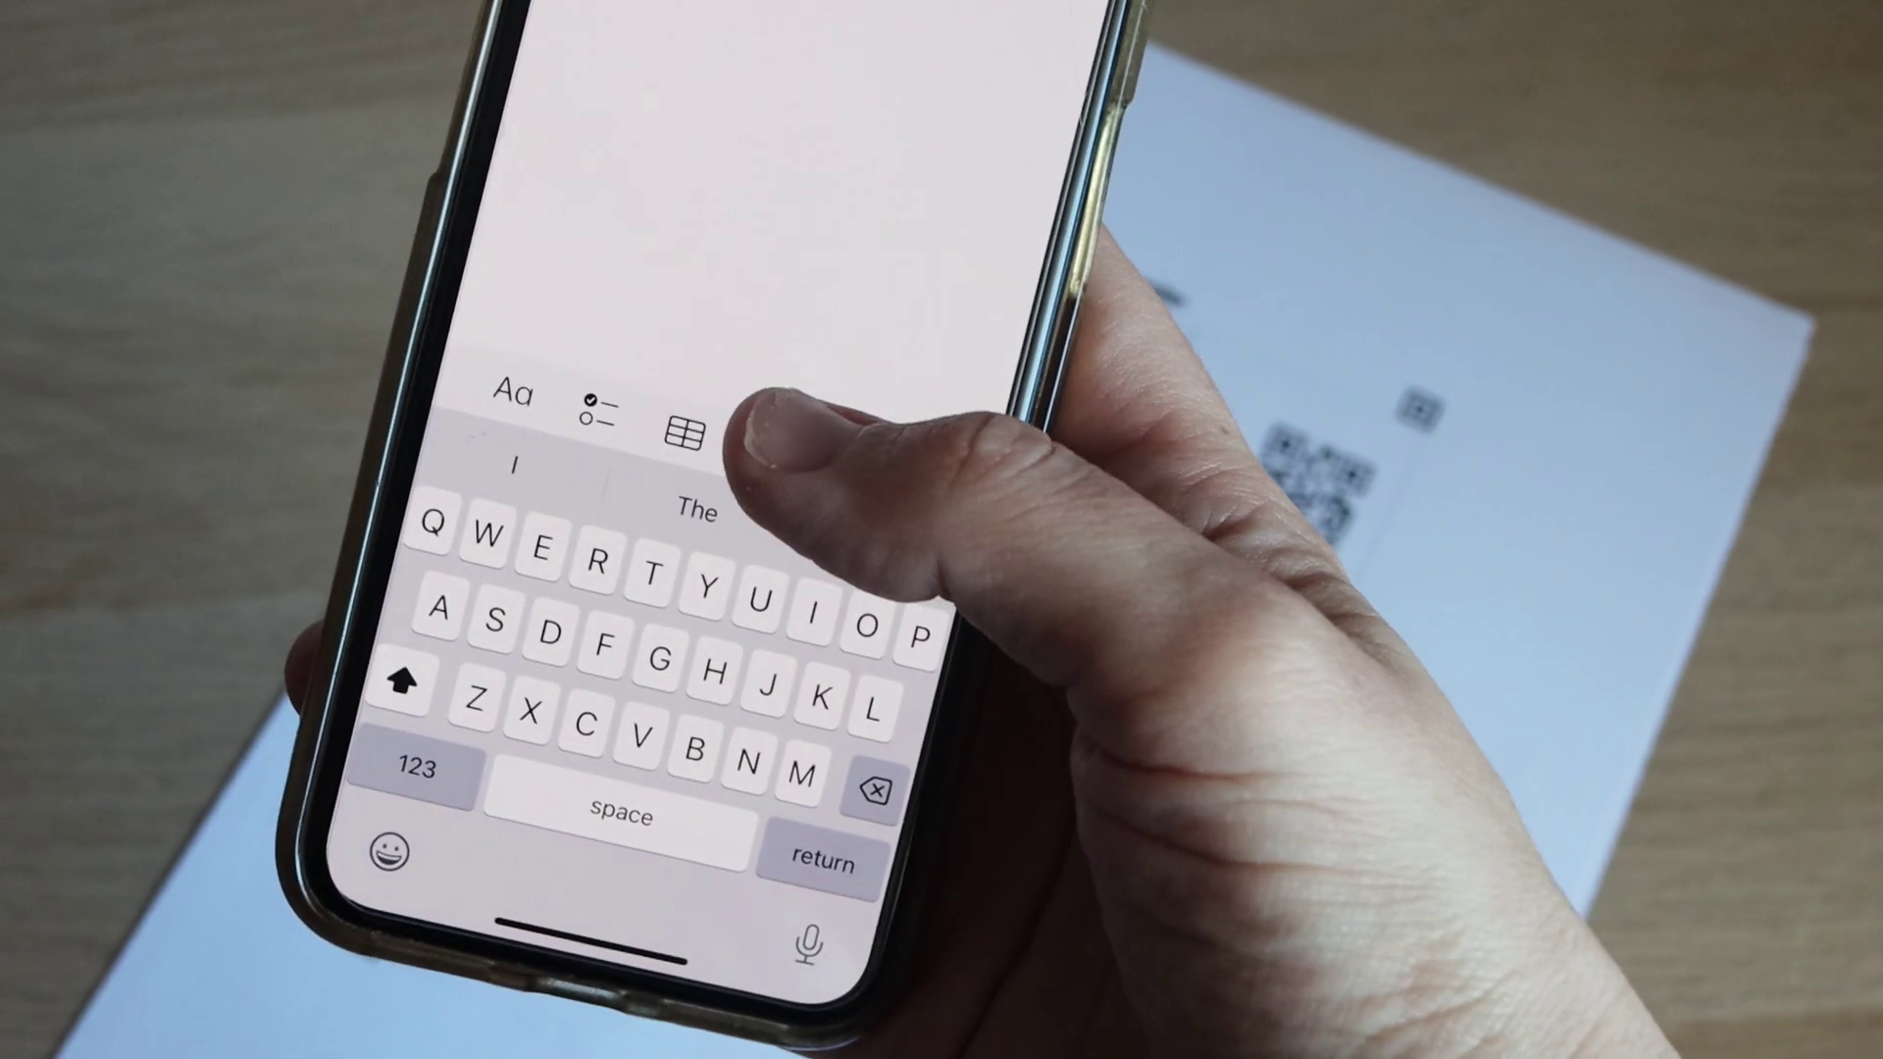
# - In a new note, start Scan Documents to capture the paper template
pyautogui.click(772, 449)
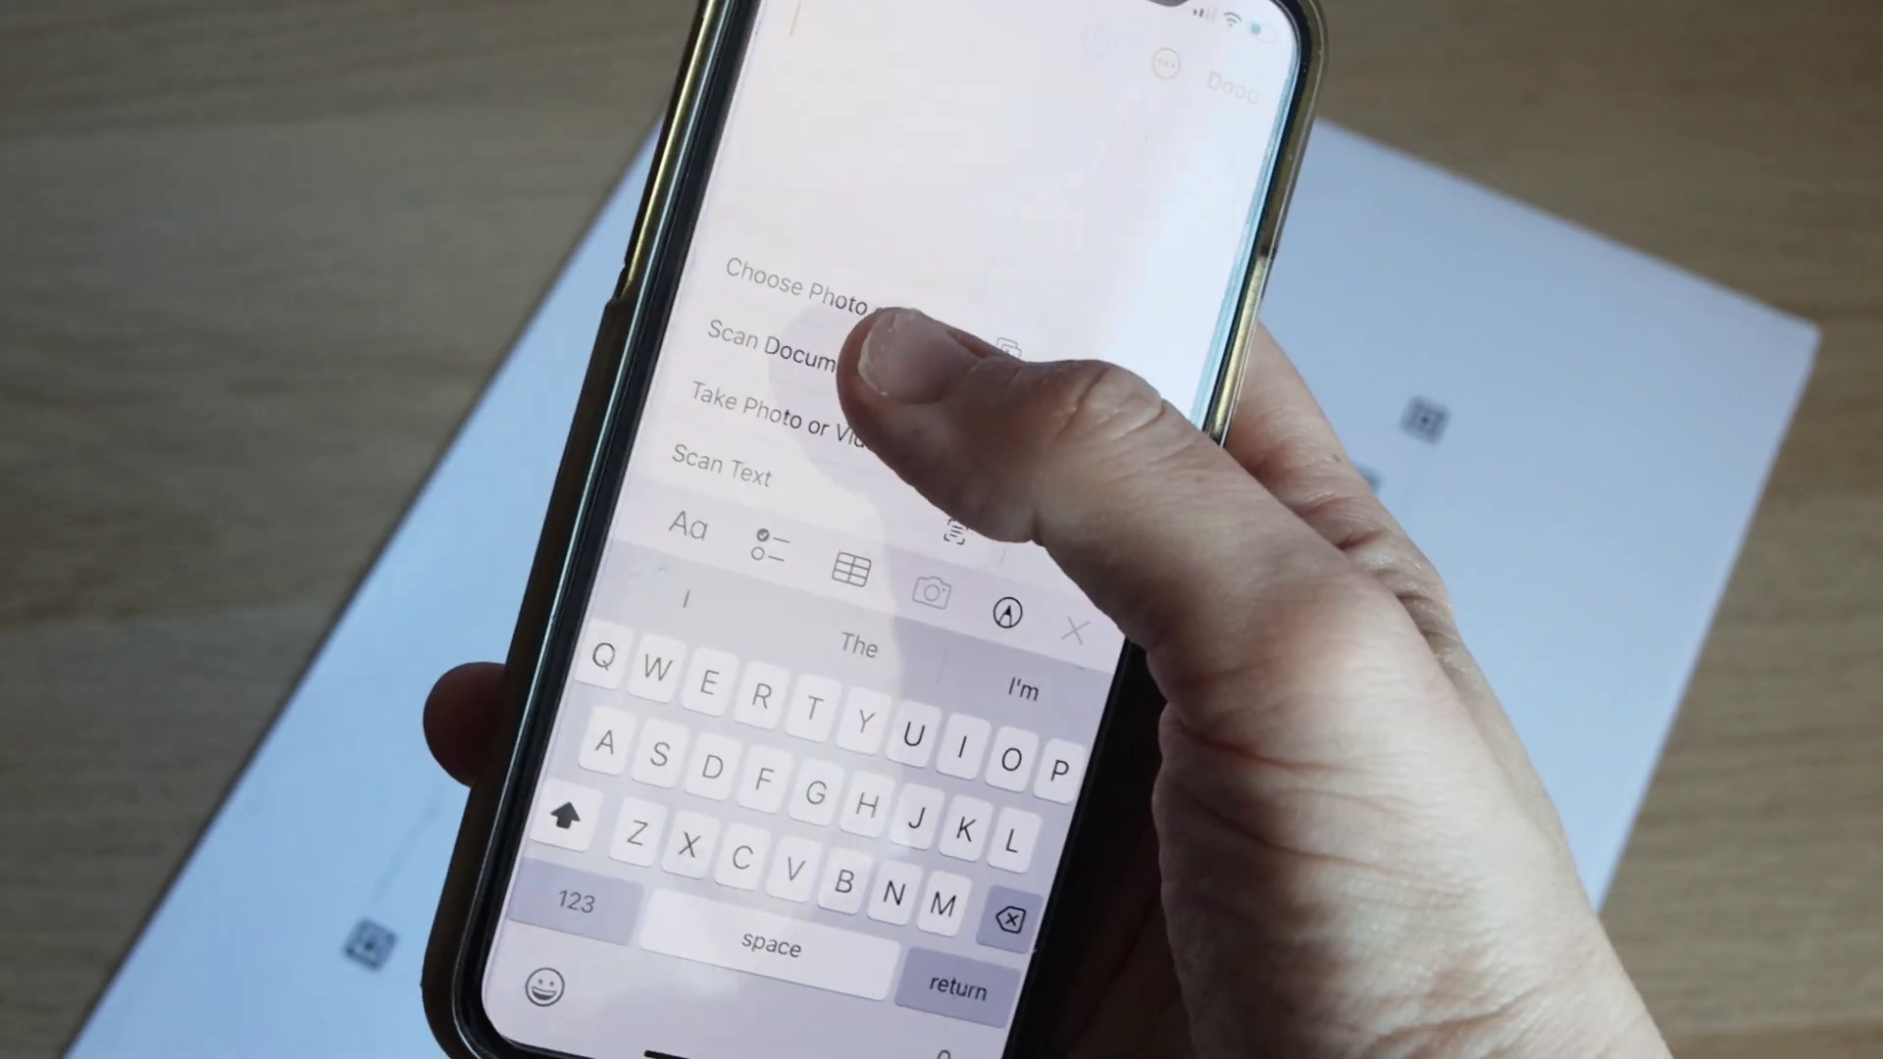
pyautogui.click(804, 348)
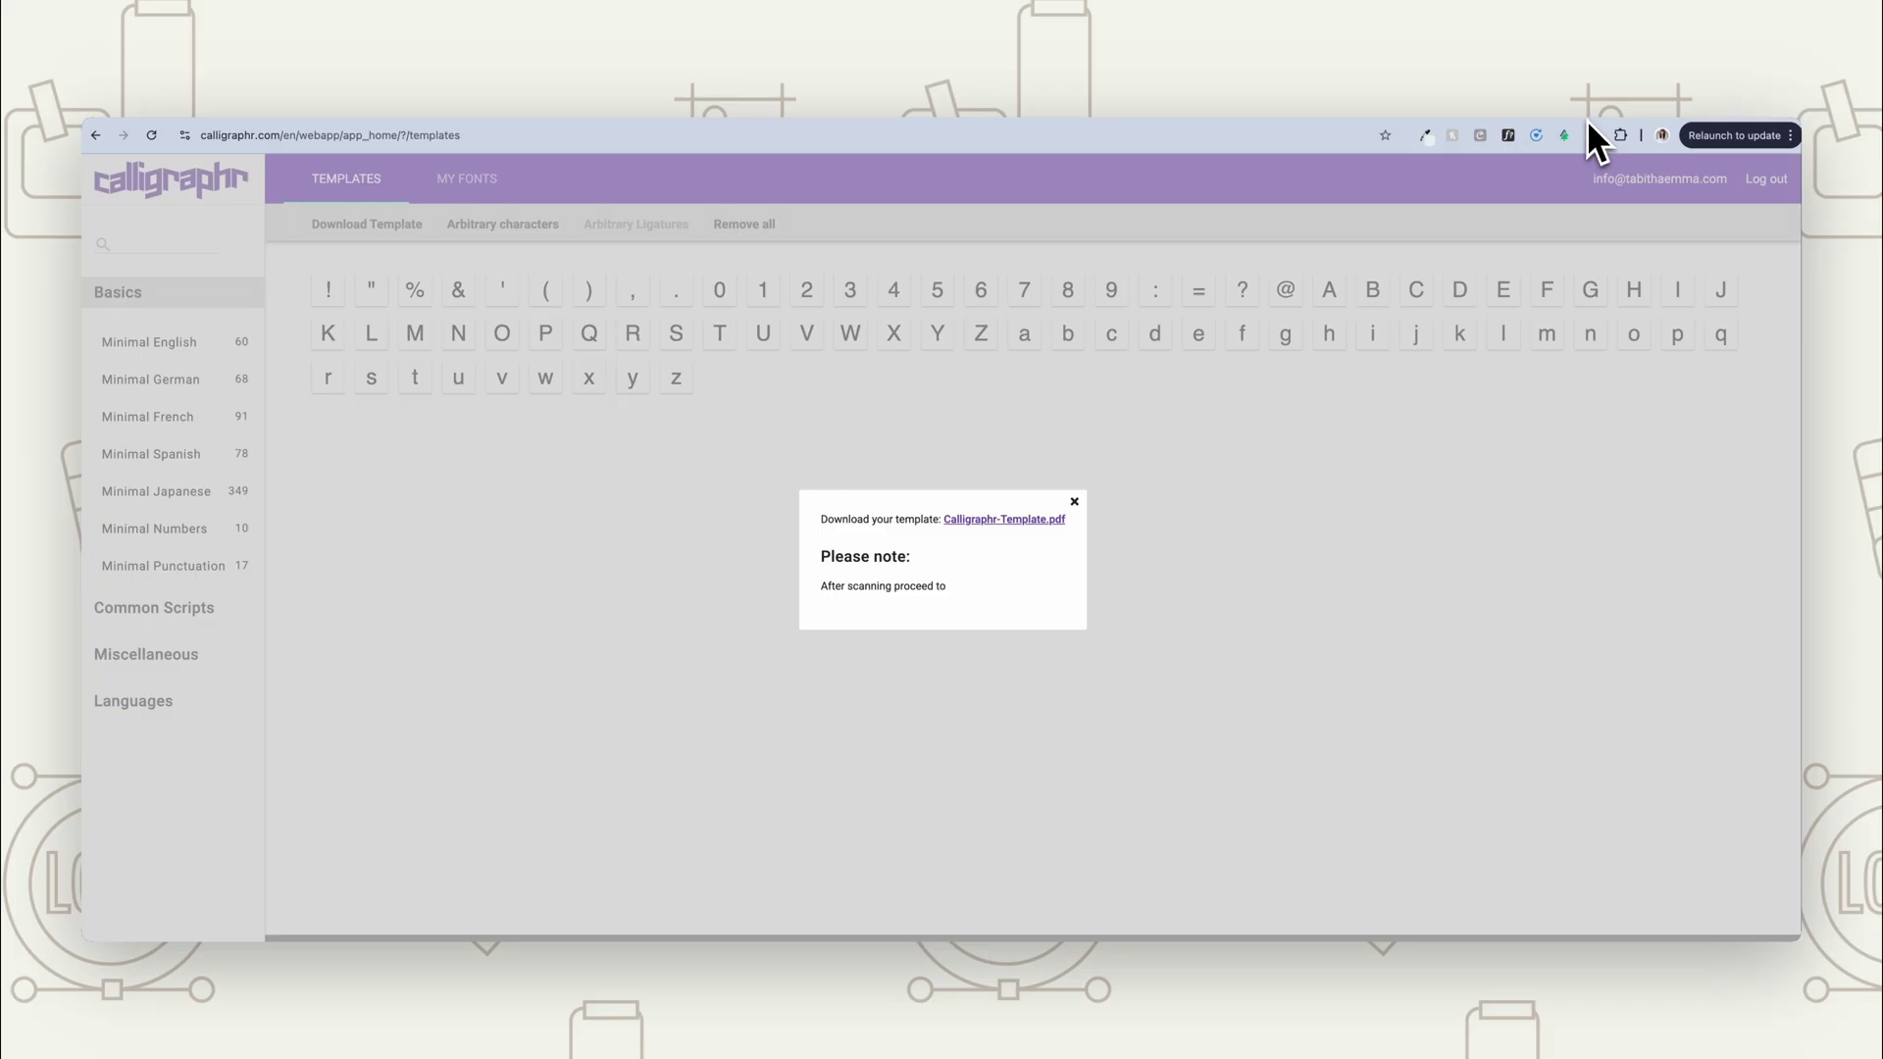
# - Dismiss the download notice and create a new font named with the creator's name
pyautogui.click(336, 188)
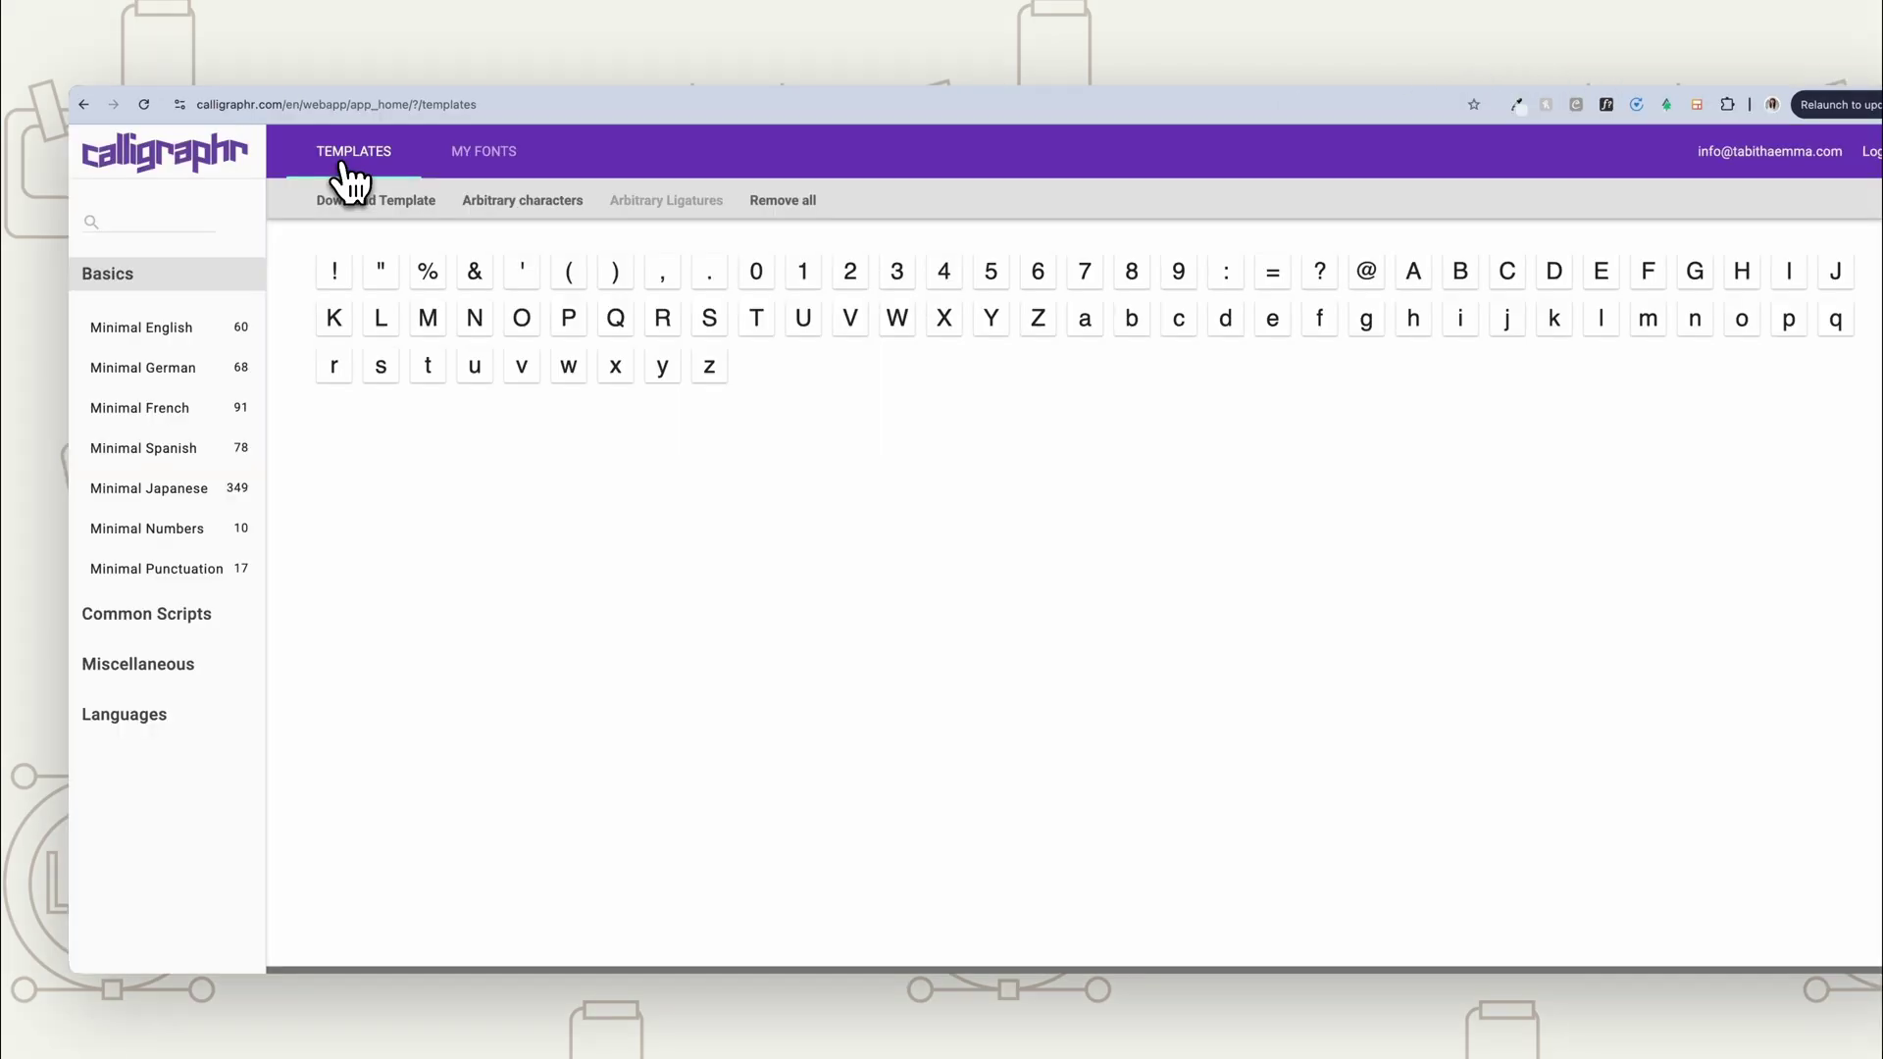
pyautogui.click(489, 157)
pyautogui.click(351, 202)
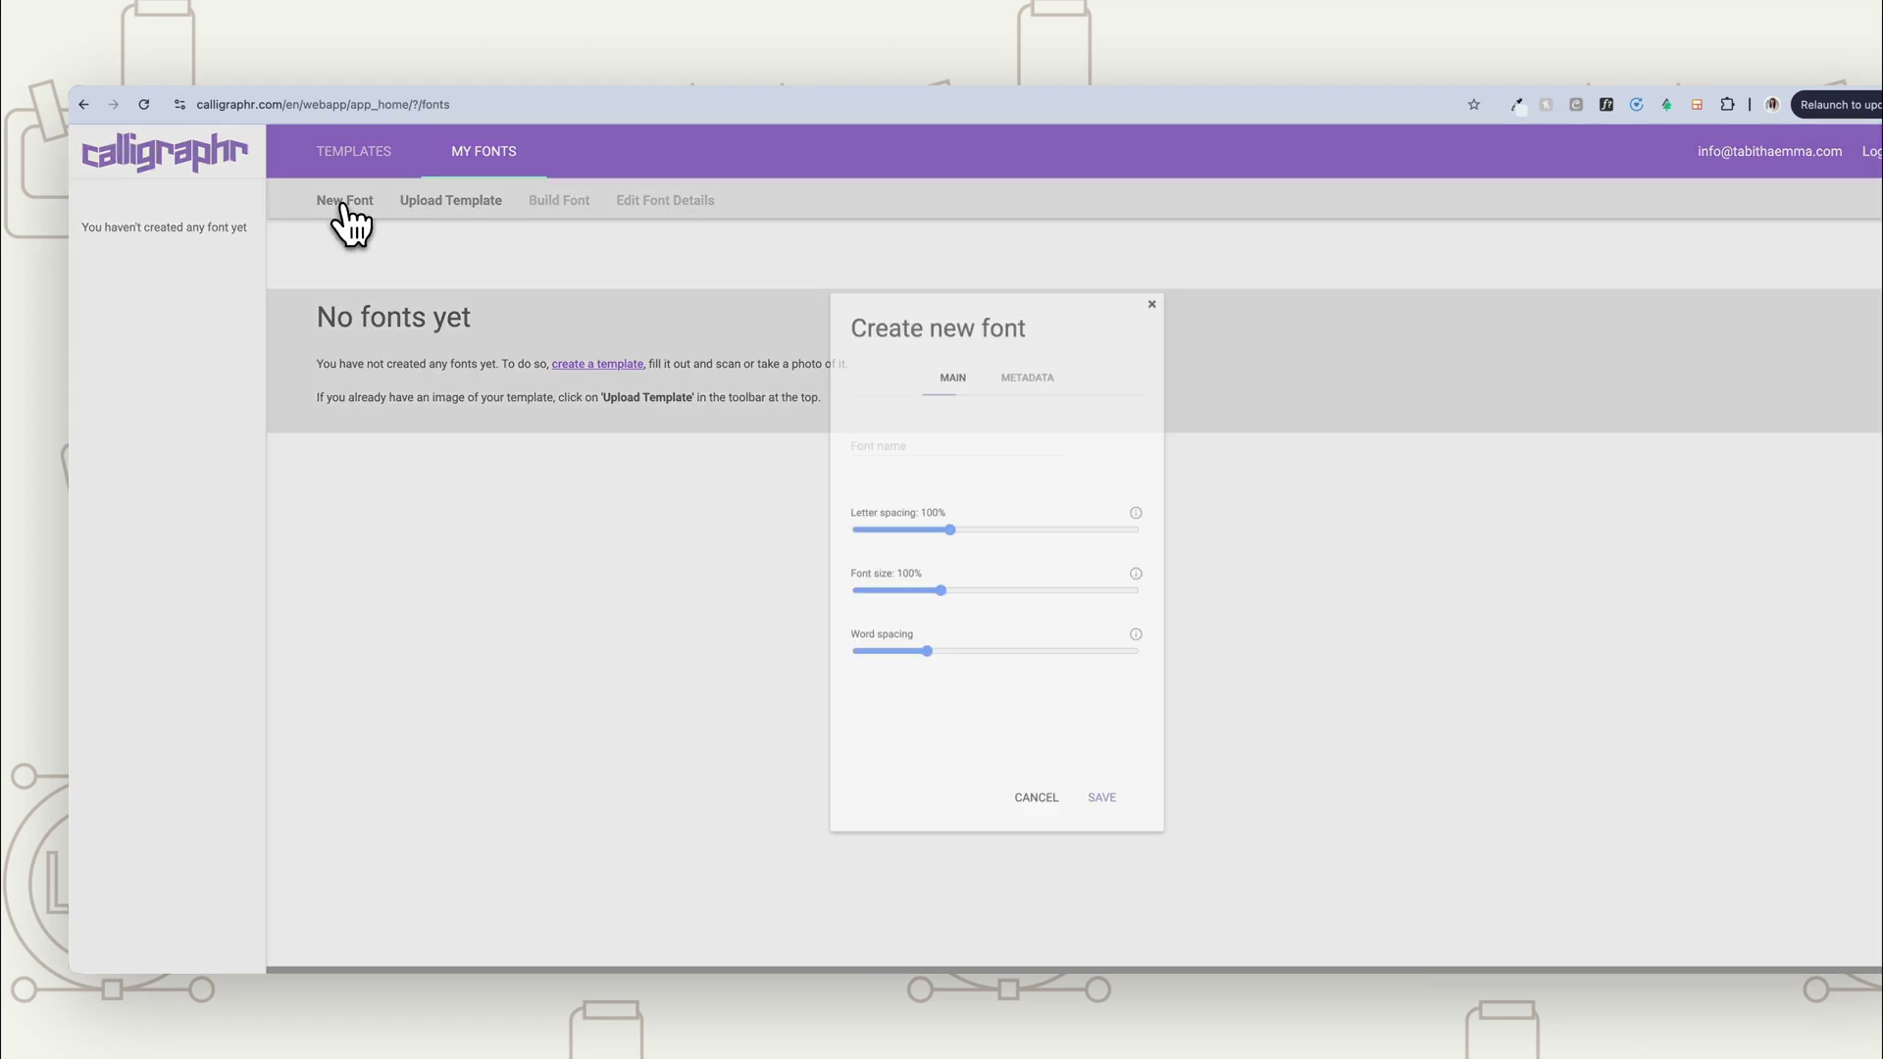
pyautogui.click(878, 429)
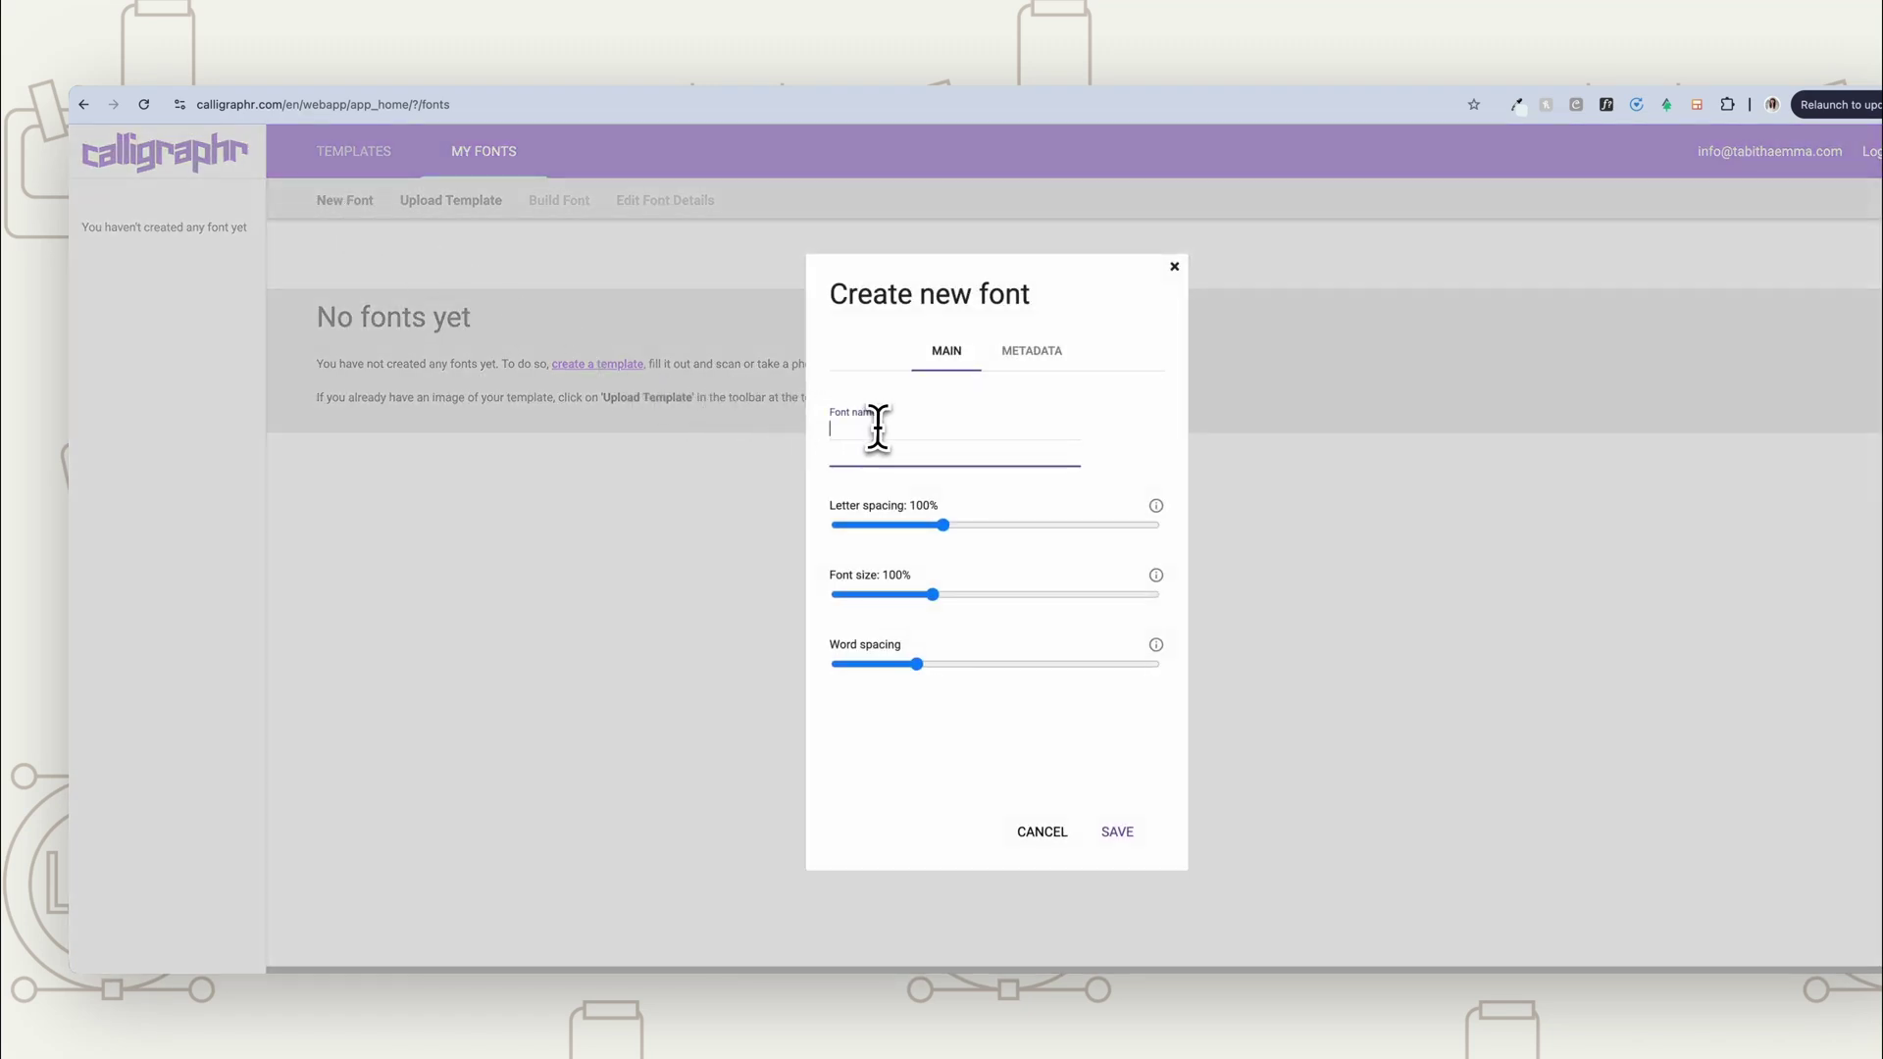
pyautogui.write('Tabitha Emma')
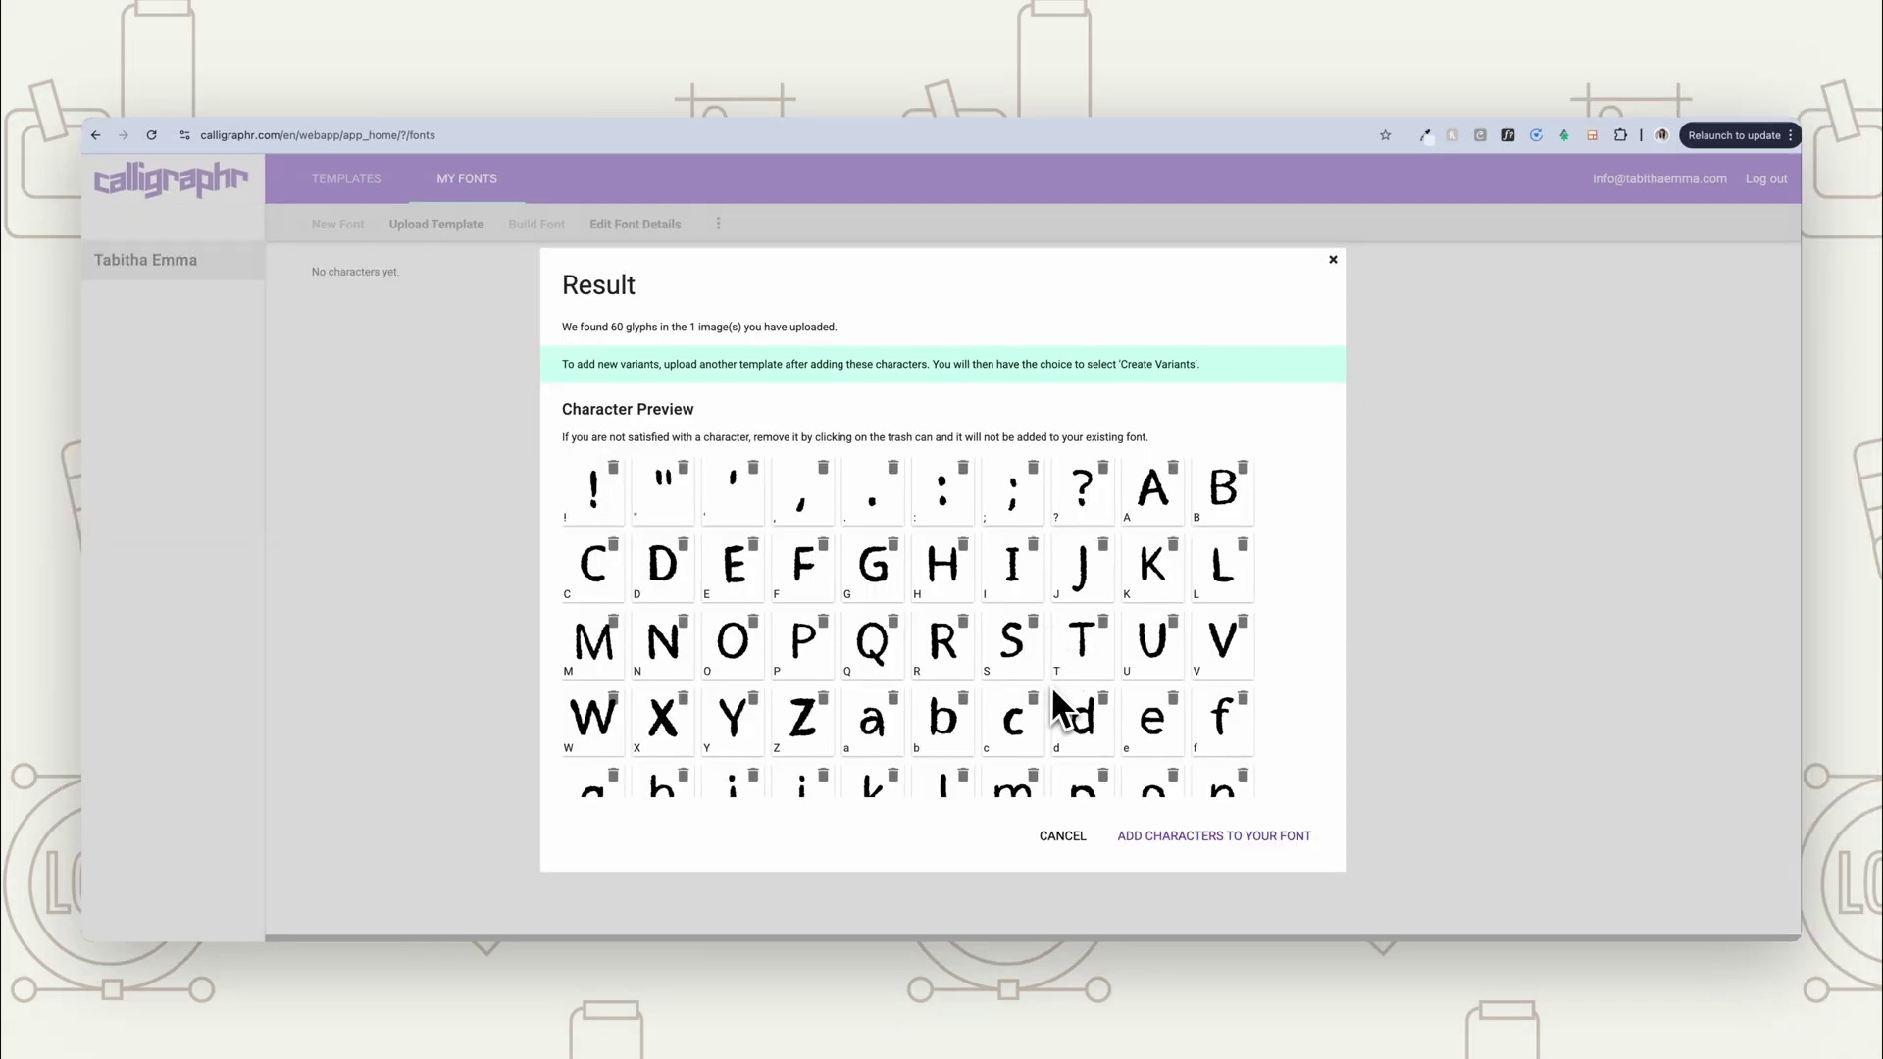
# - Check the Character Preview grid and add all 60 found glyphs to the font
pyautogui.scroll(-3, 1057, 677)
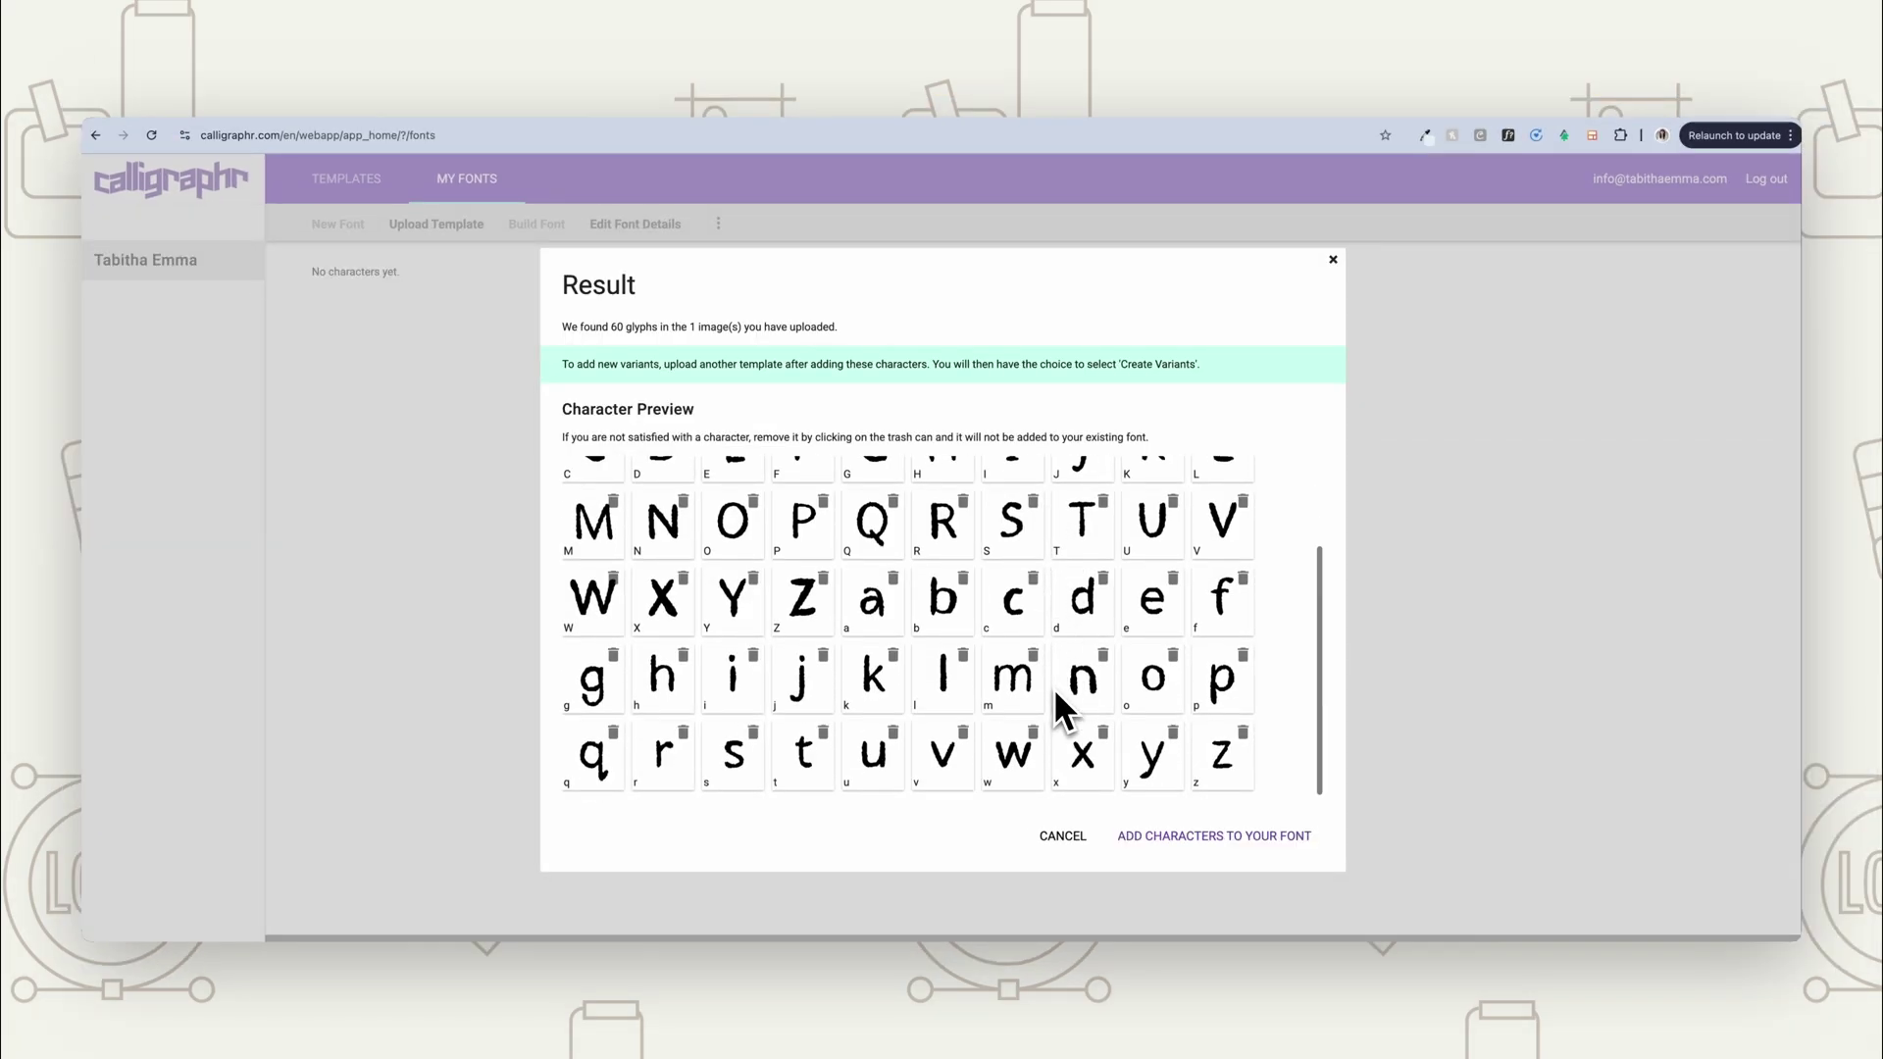
pyautogui.scroll(3, 1054, 687)
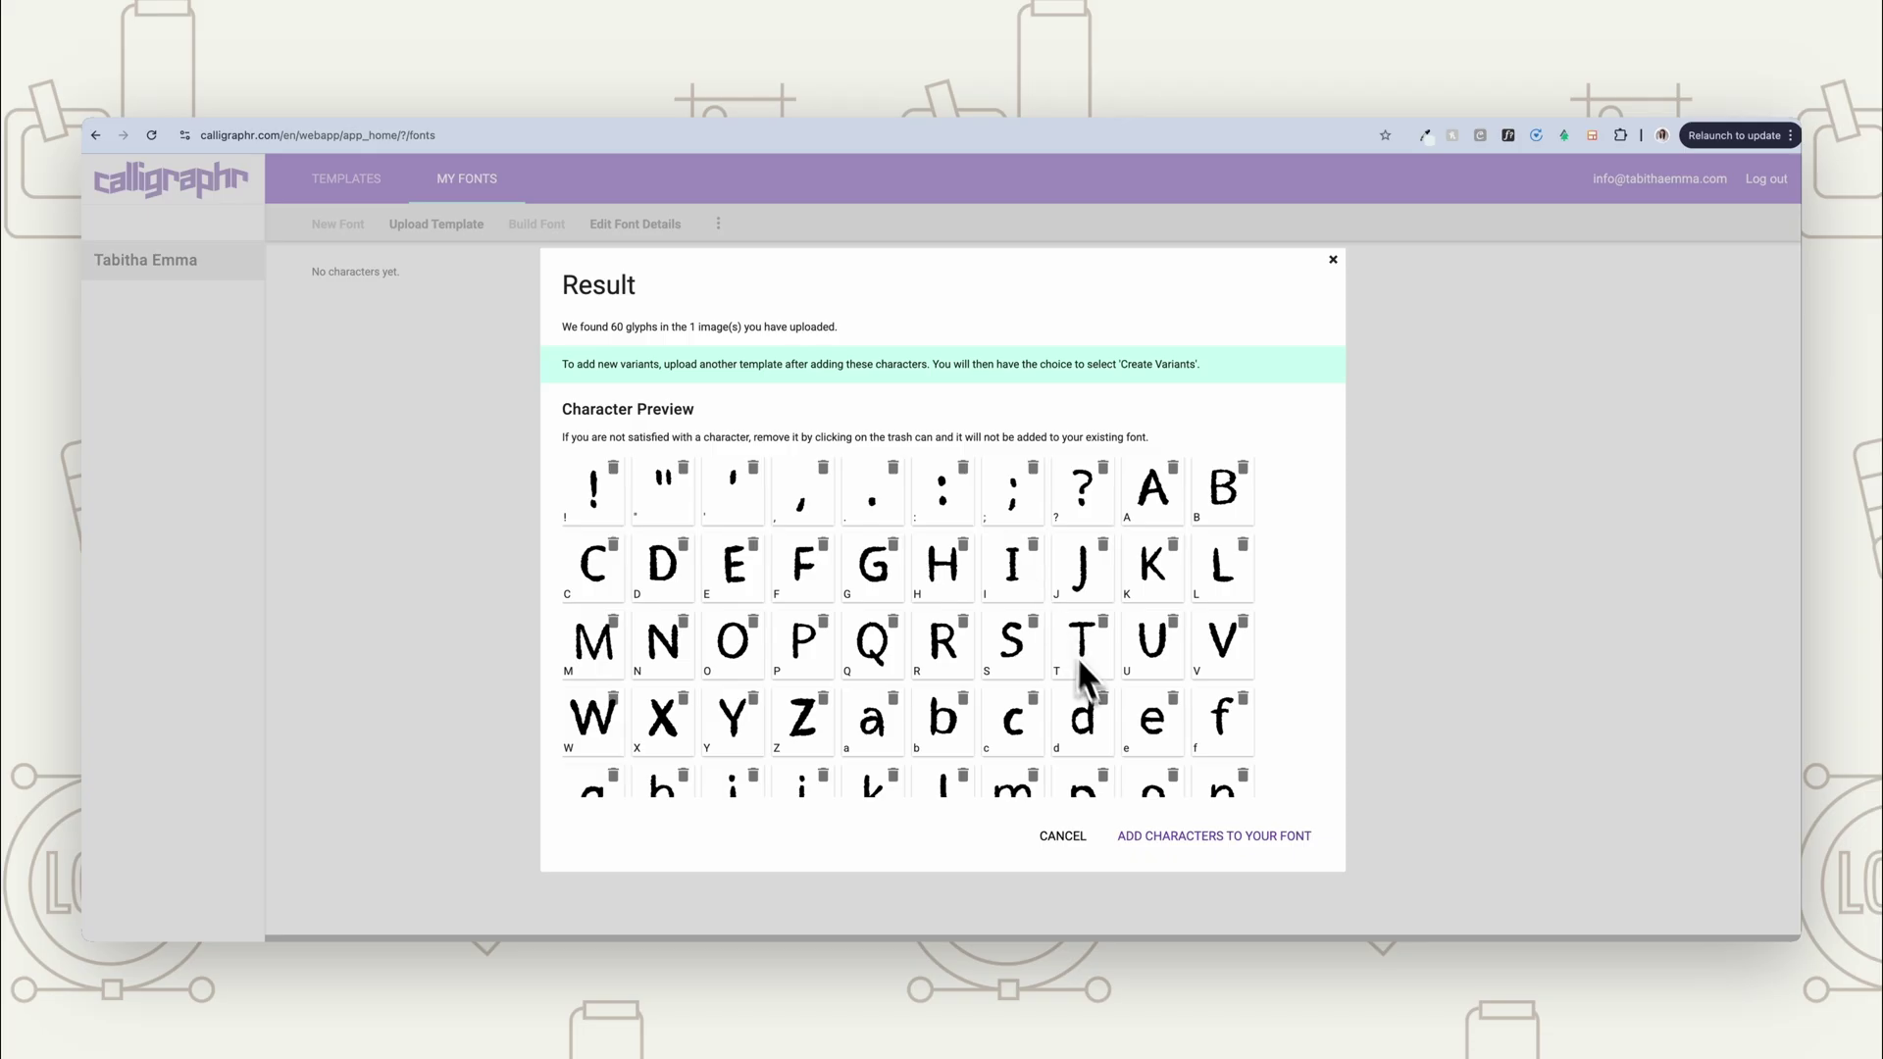
pyautogui.scroll(-3, 1099, 703)
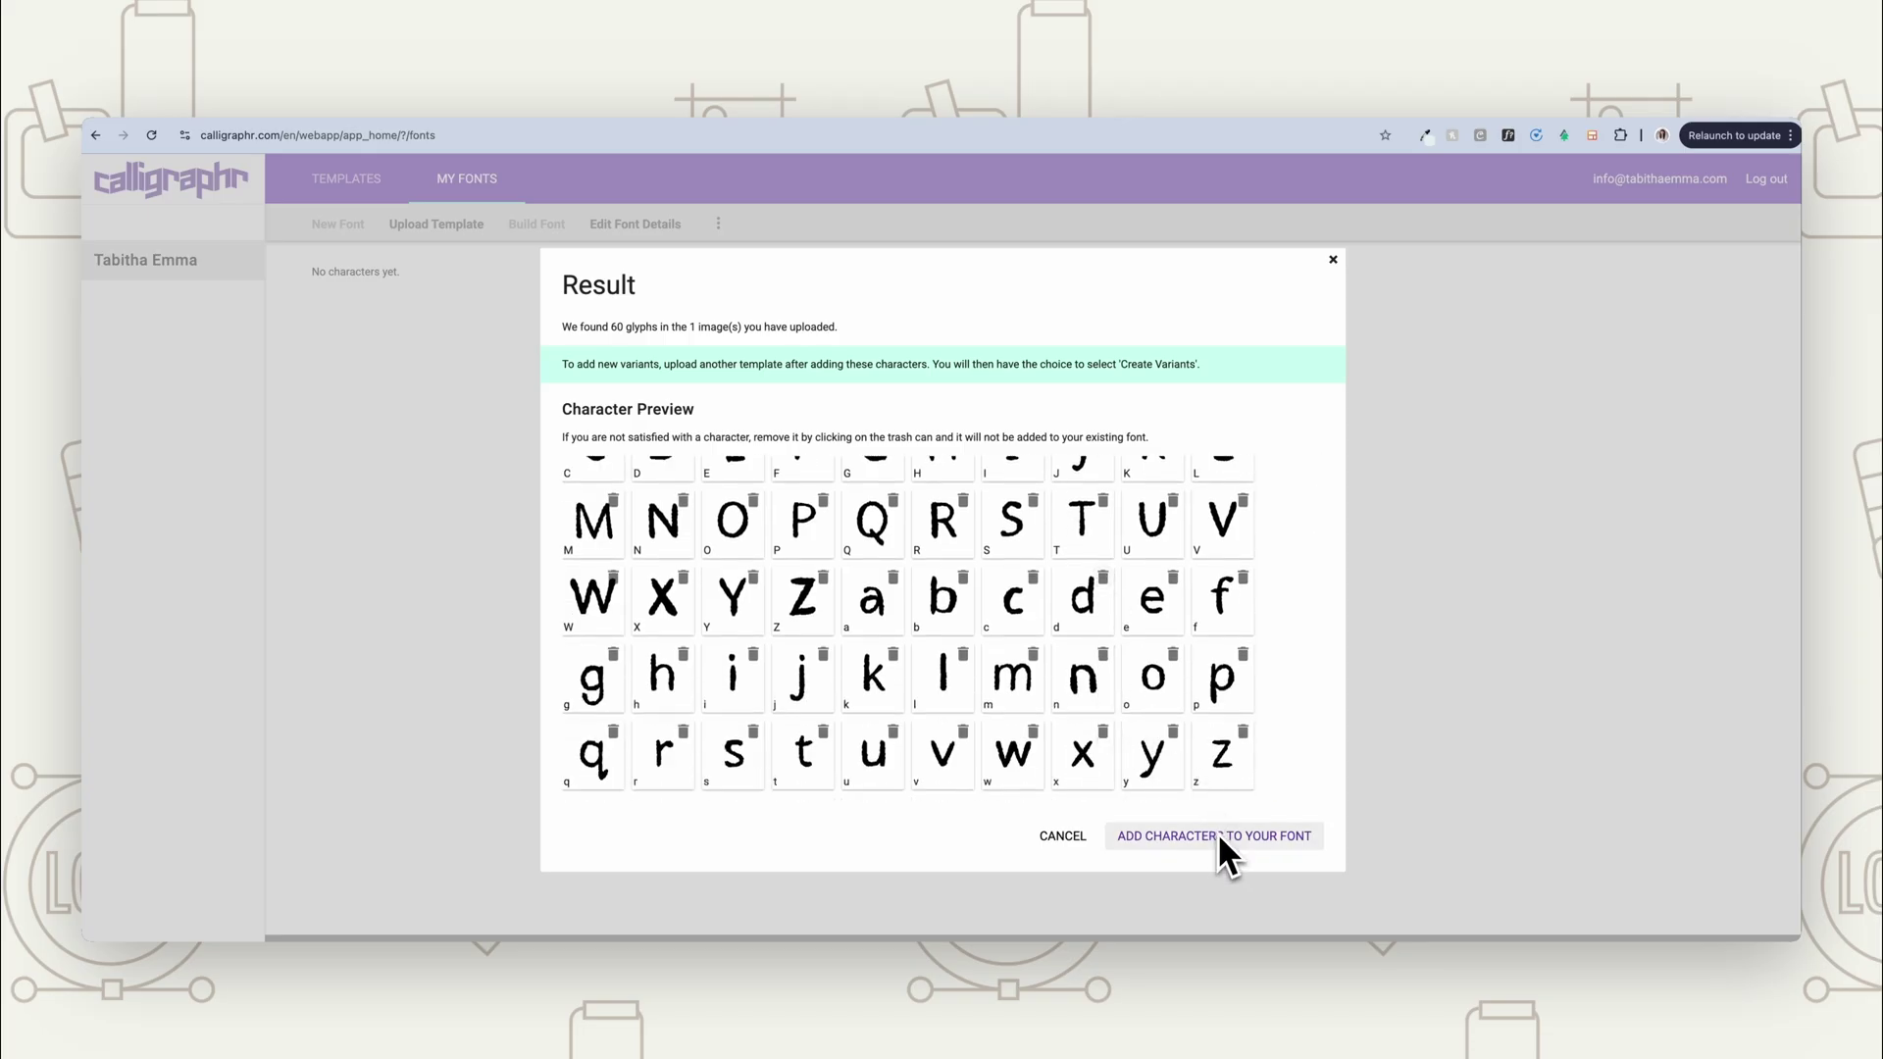
pyautogui.click(1165, 838)
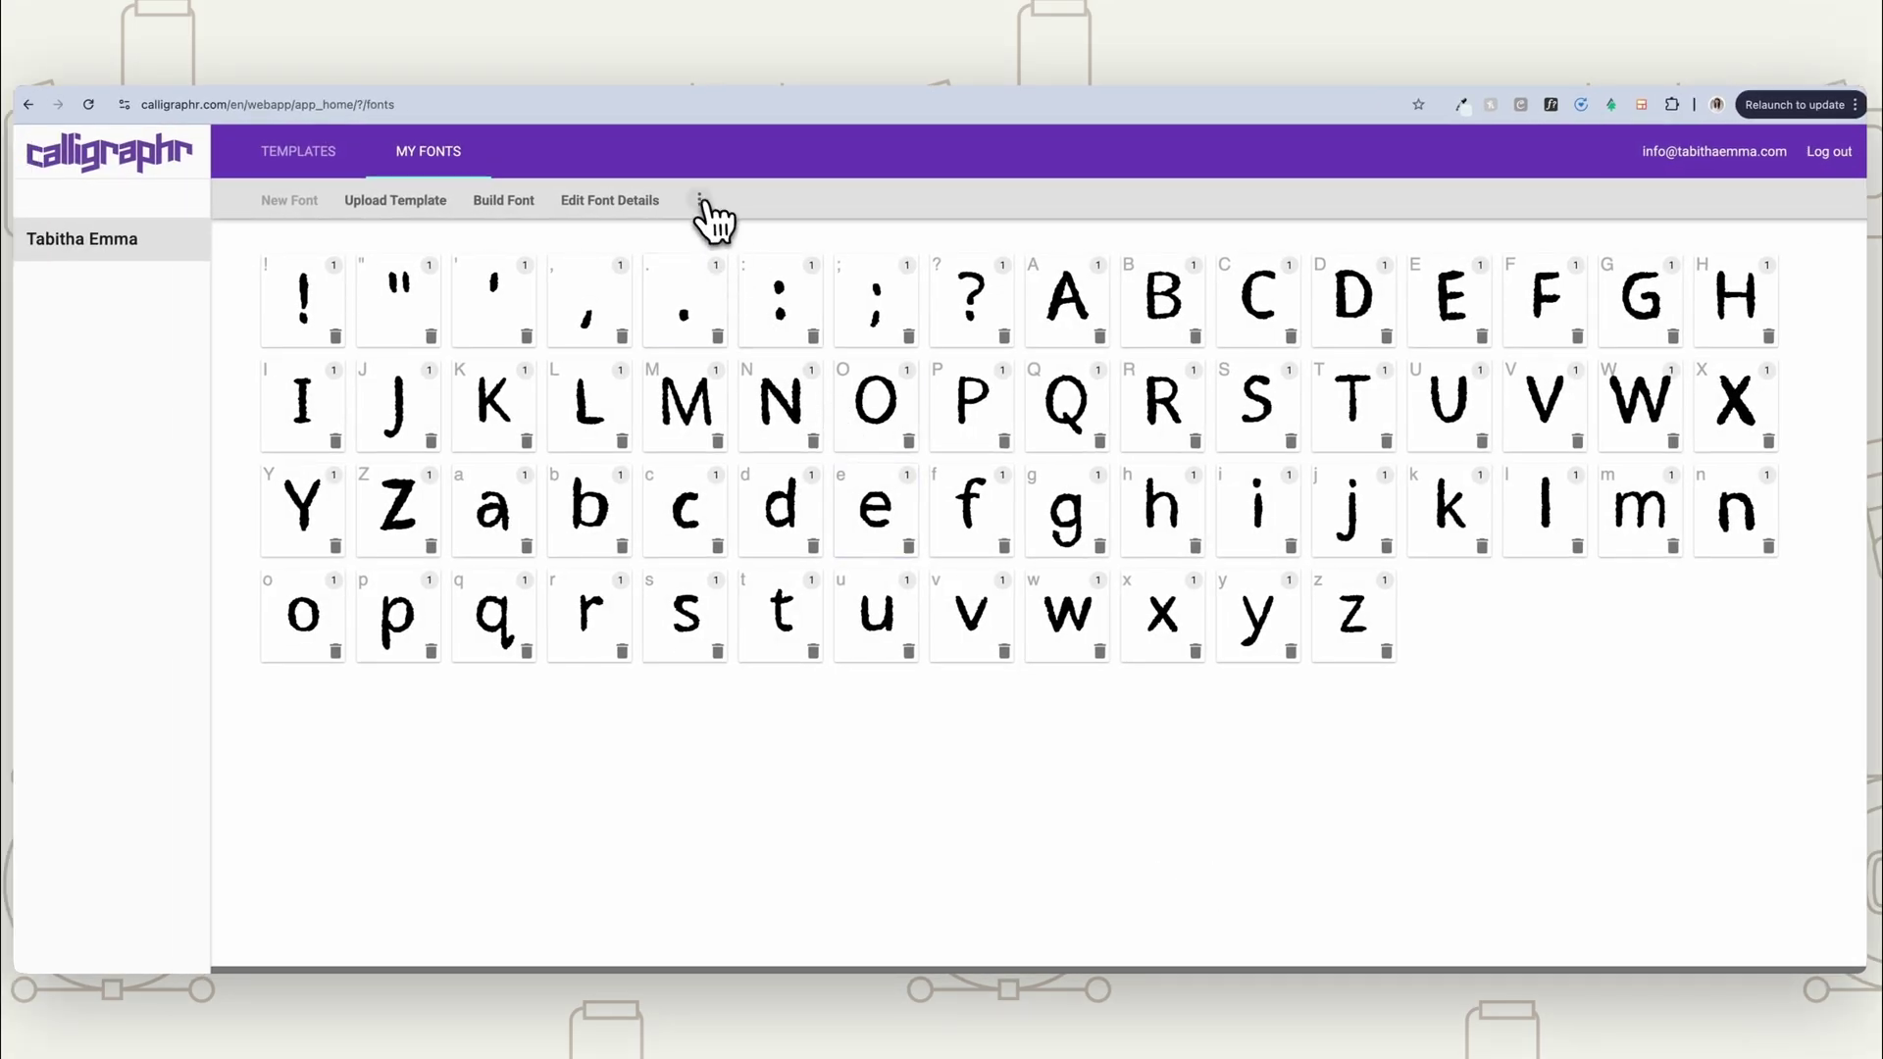
# - Lower the exclamation mark's baseline to -4%, save it, and bring up Build Font
pyautogui.click(655, 320)
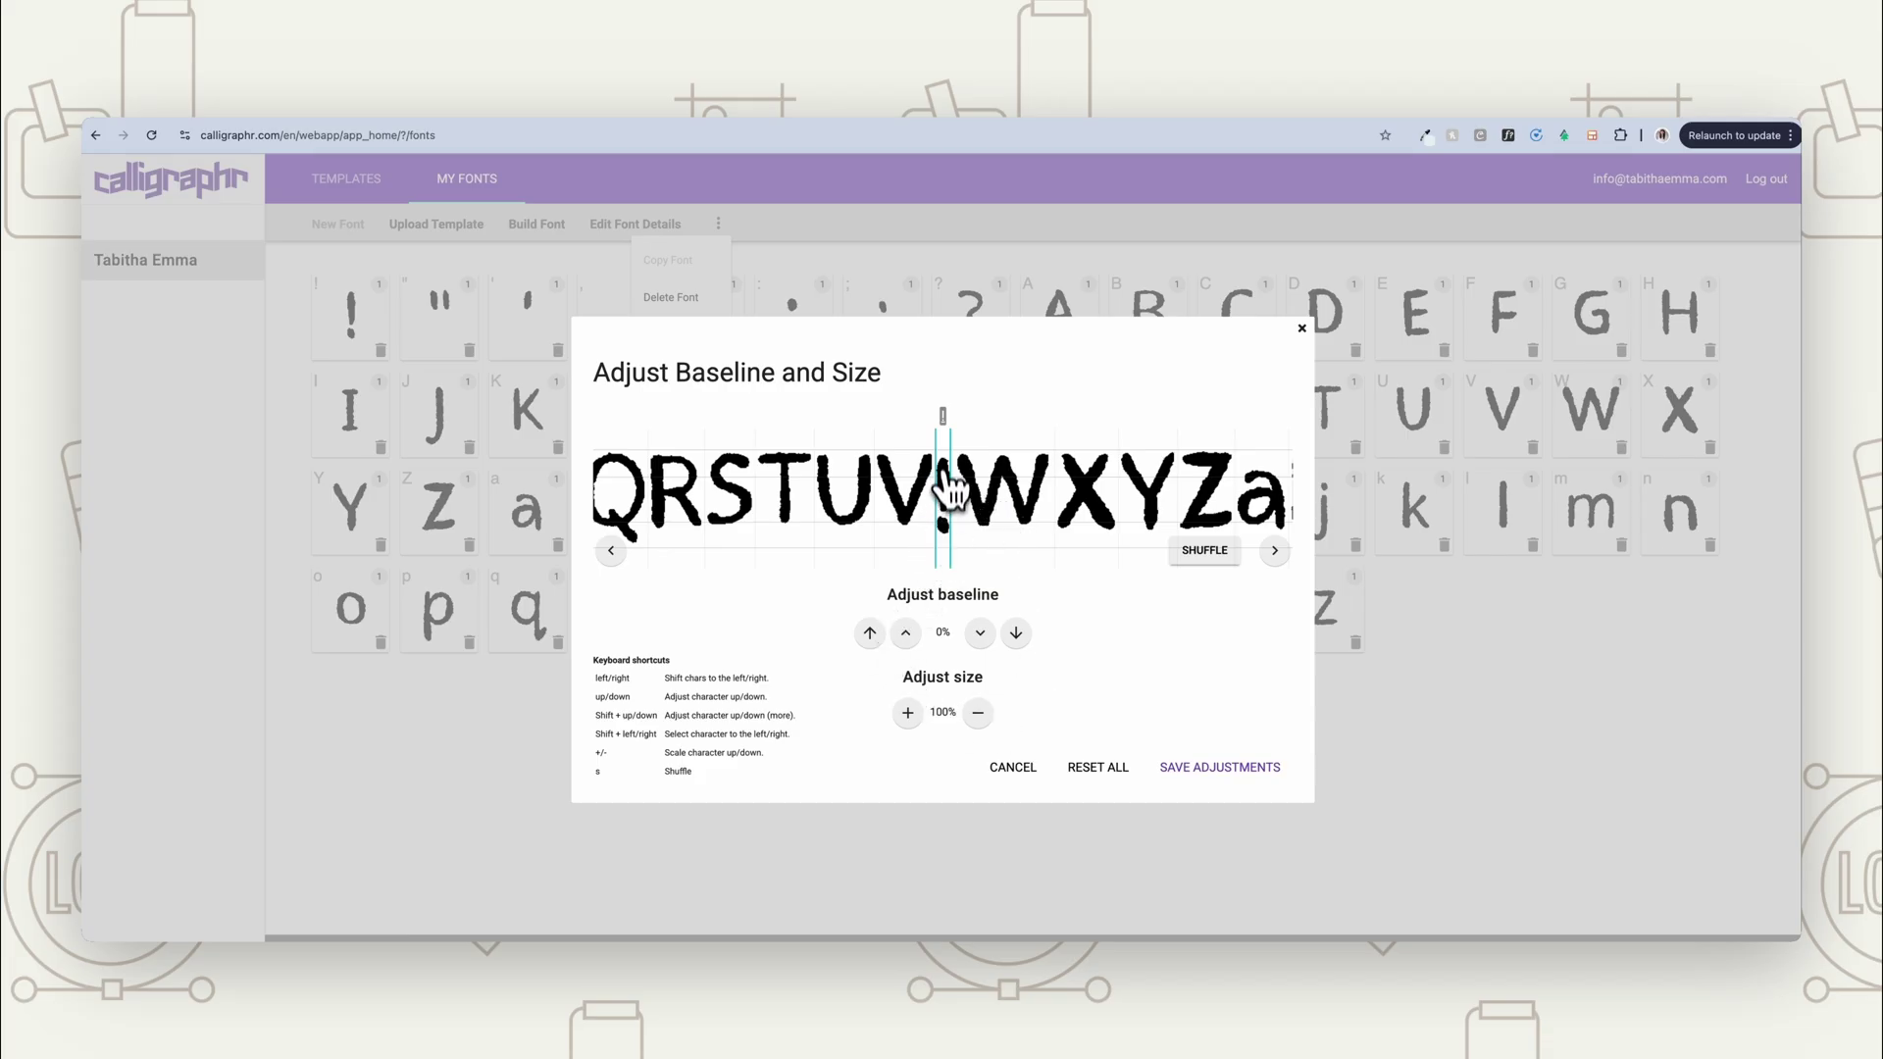
pyautogui.click(905, 633)
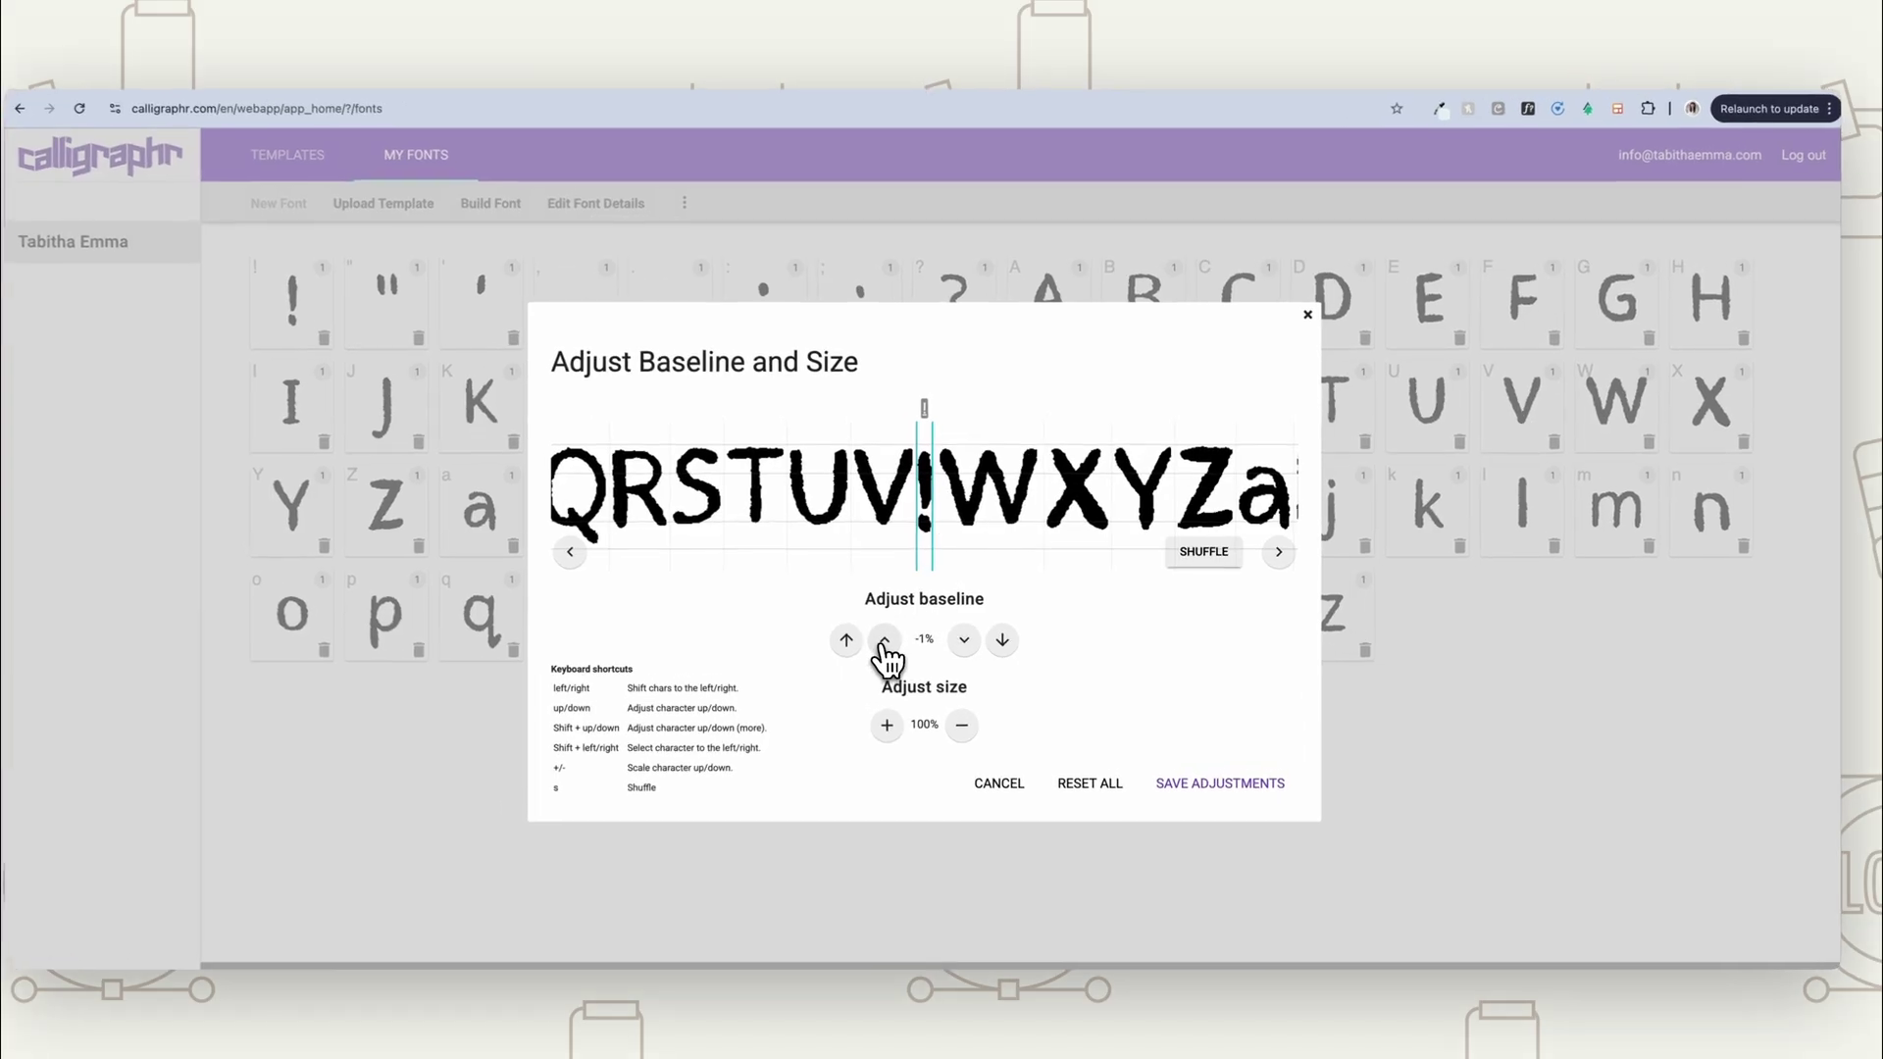
pyautogui.tripleClick(884, 642)
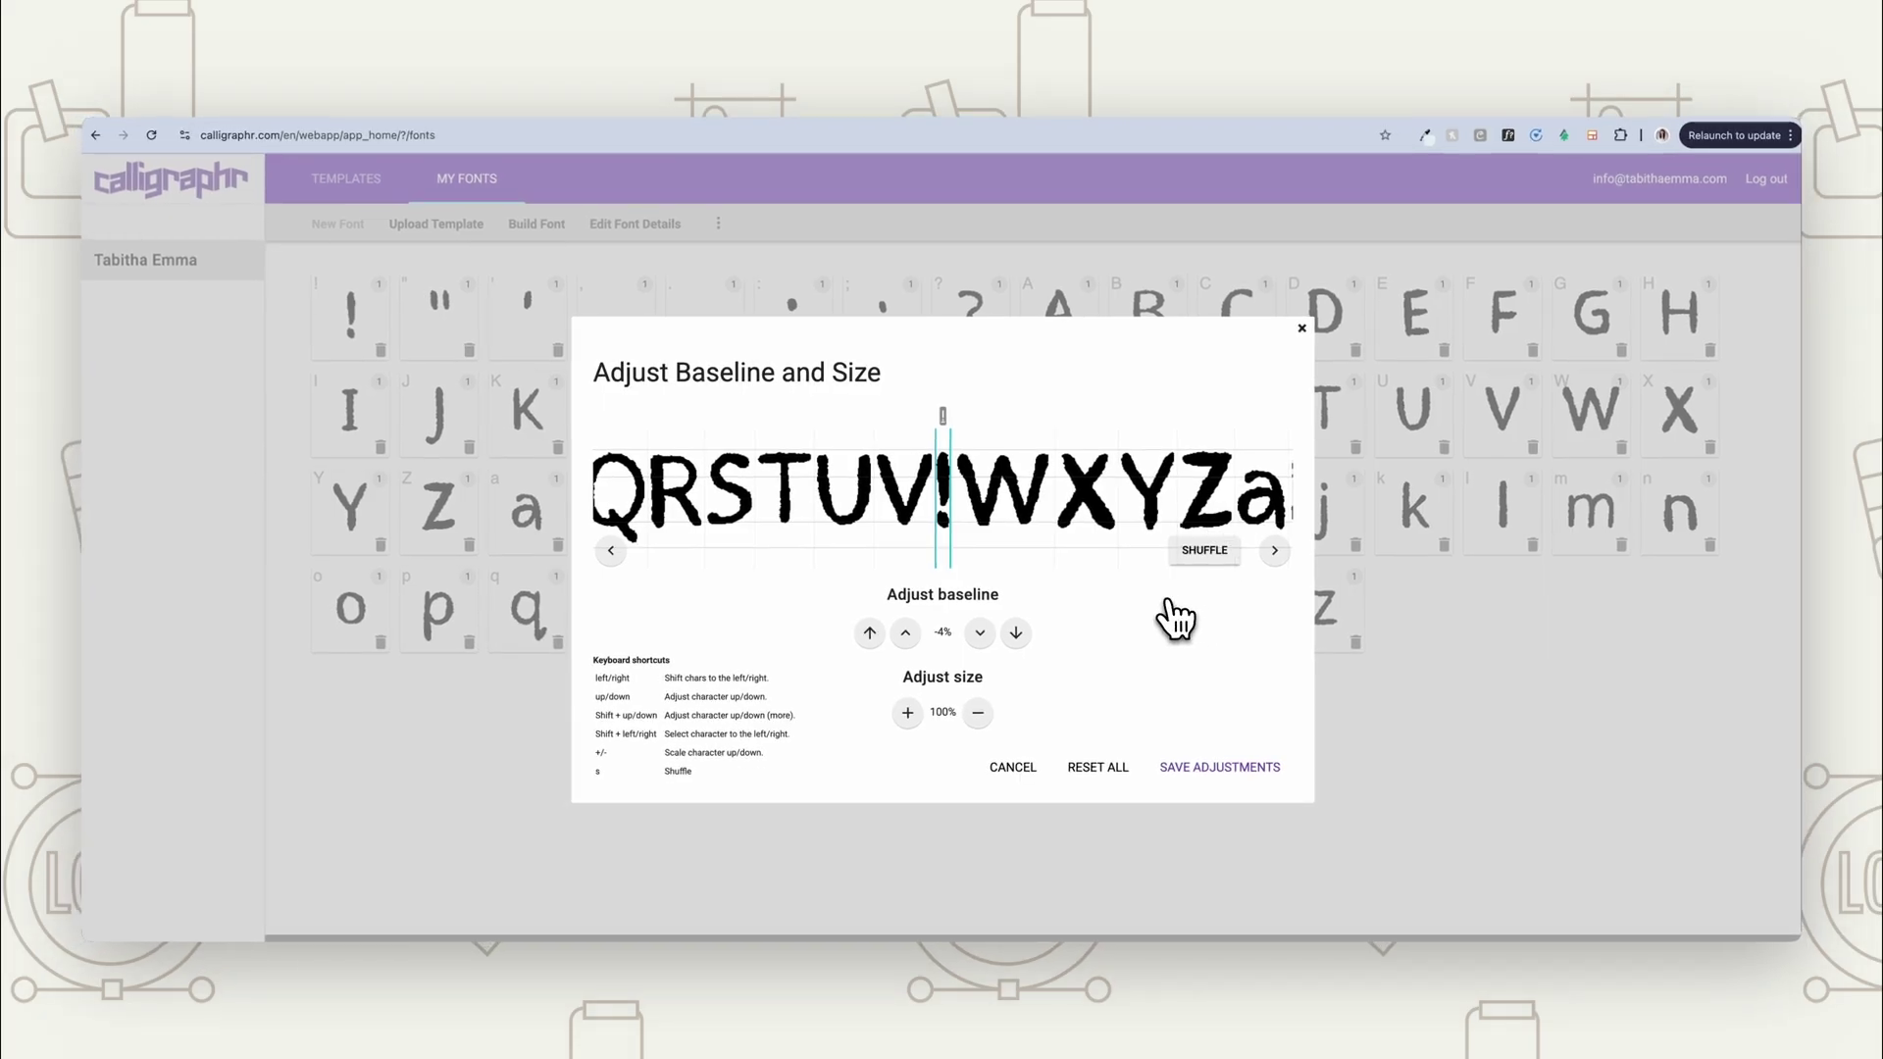
pyautogui.click(1220, 767)
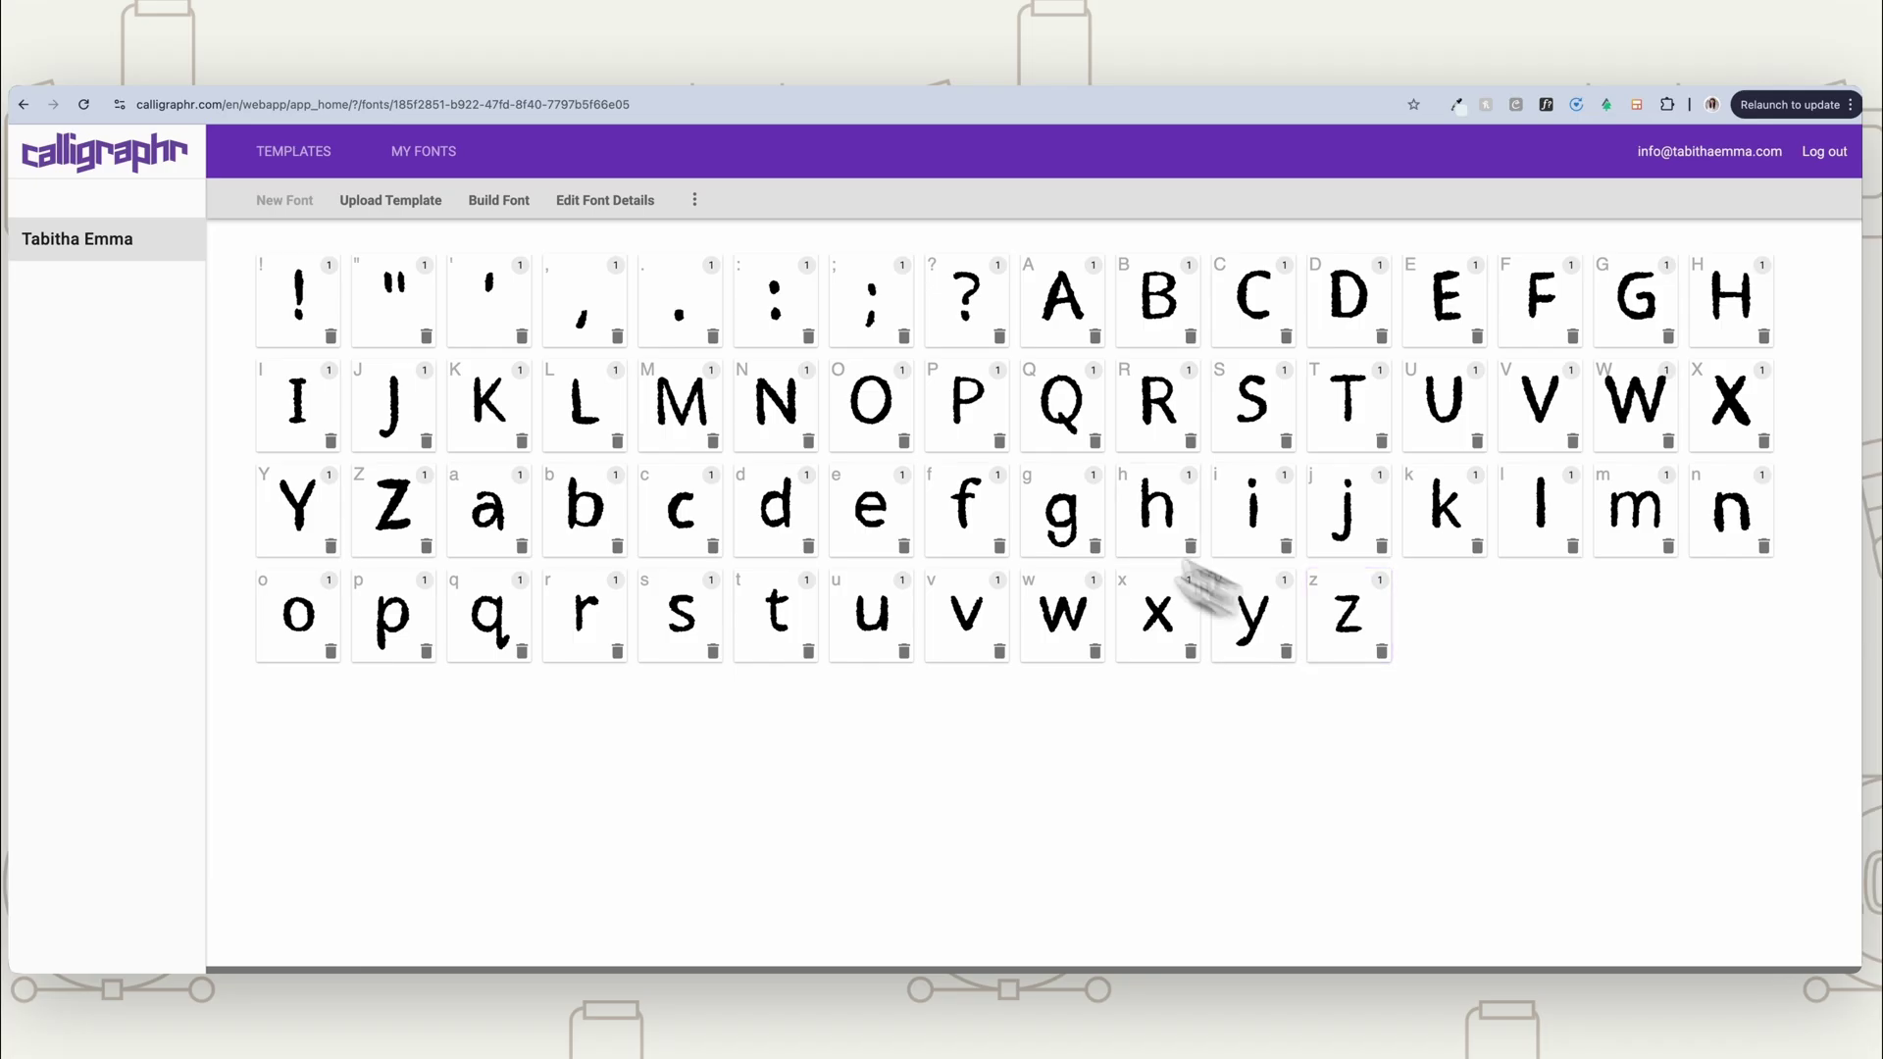
pyautogui.click(555, 214)
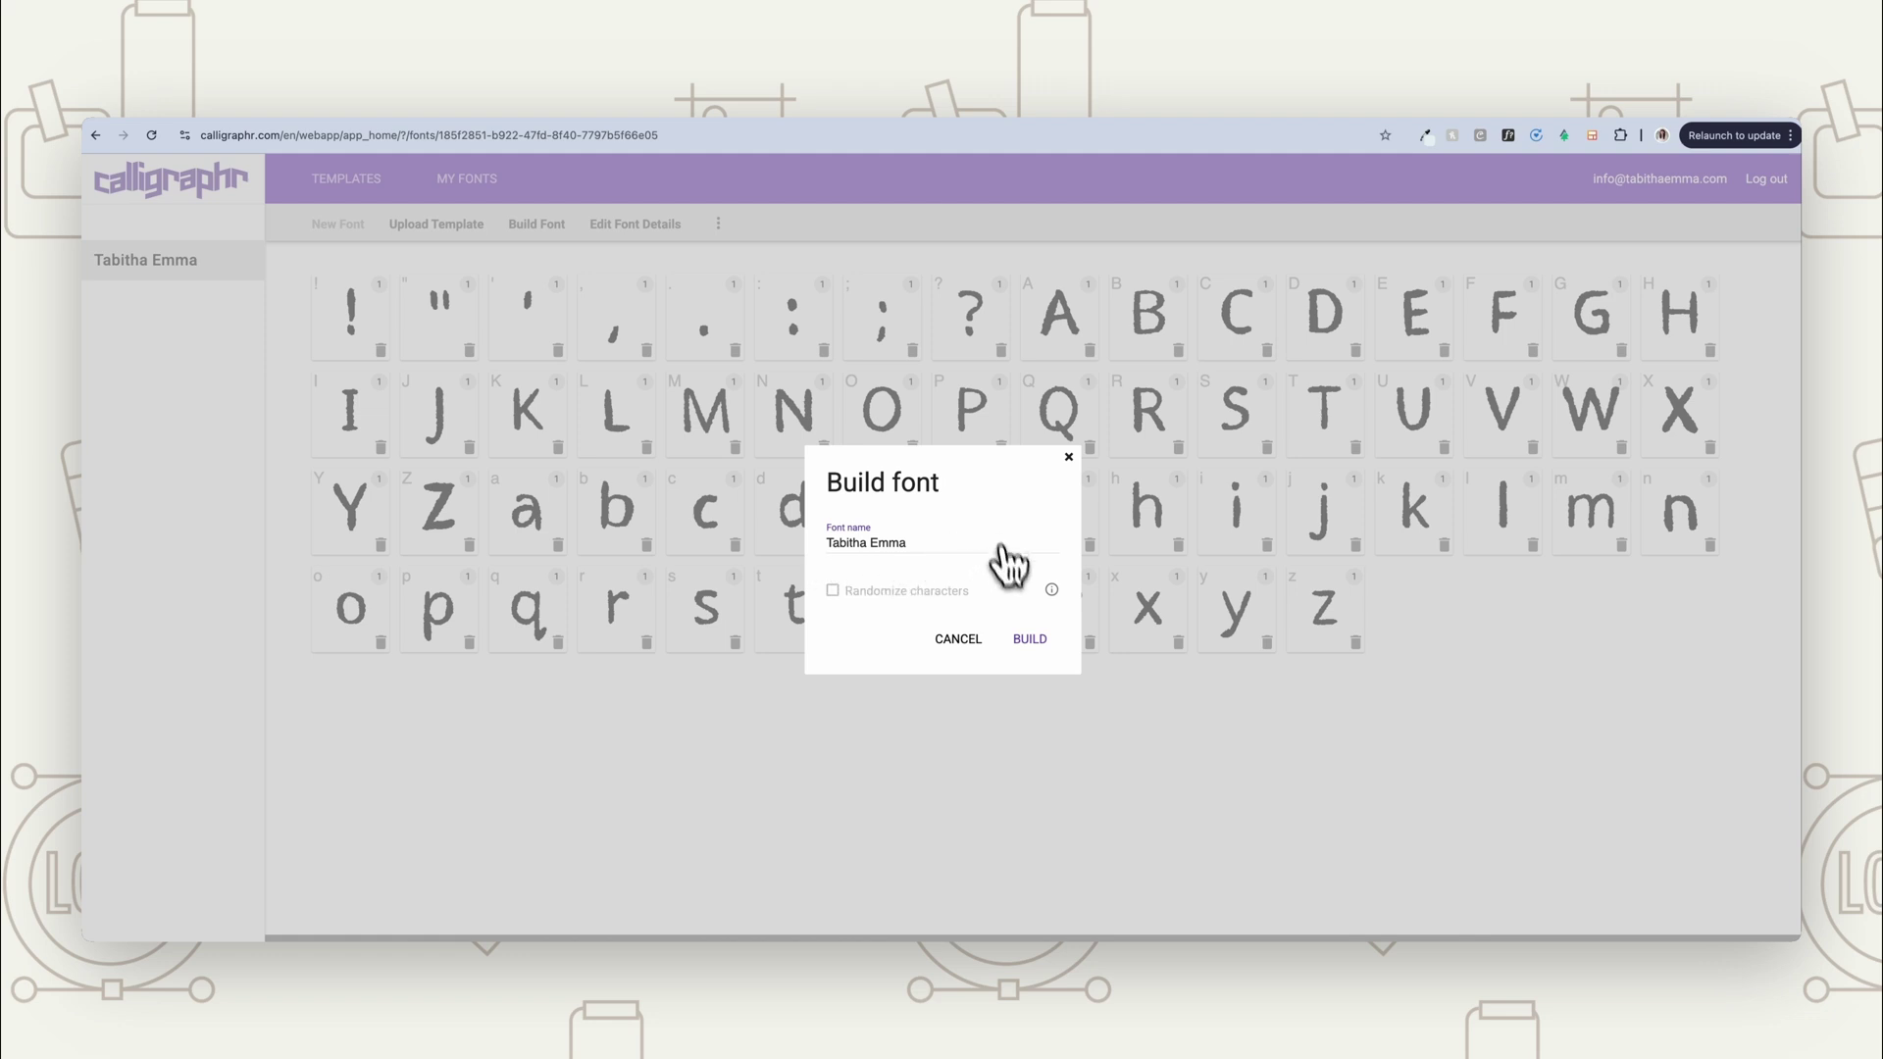
# - Build the font's TTF and OTF files and resize the alphabet preview
pyautogui.click(1030, 639)
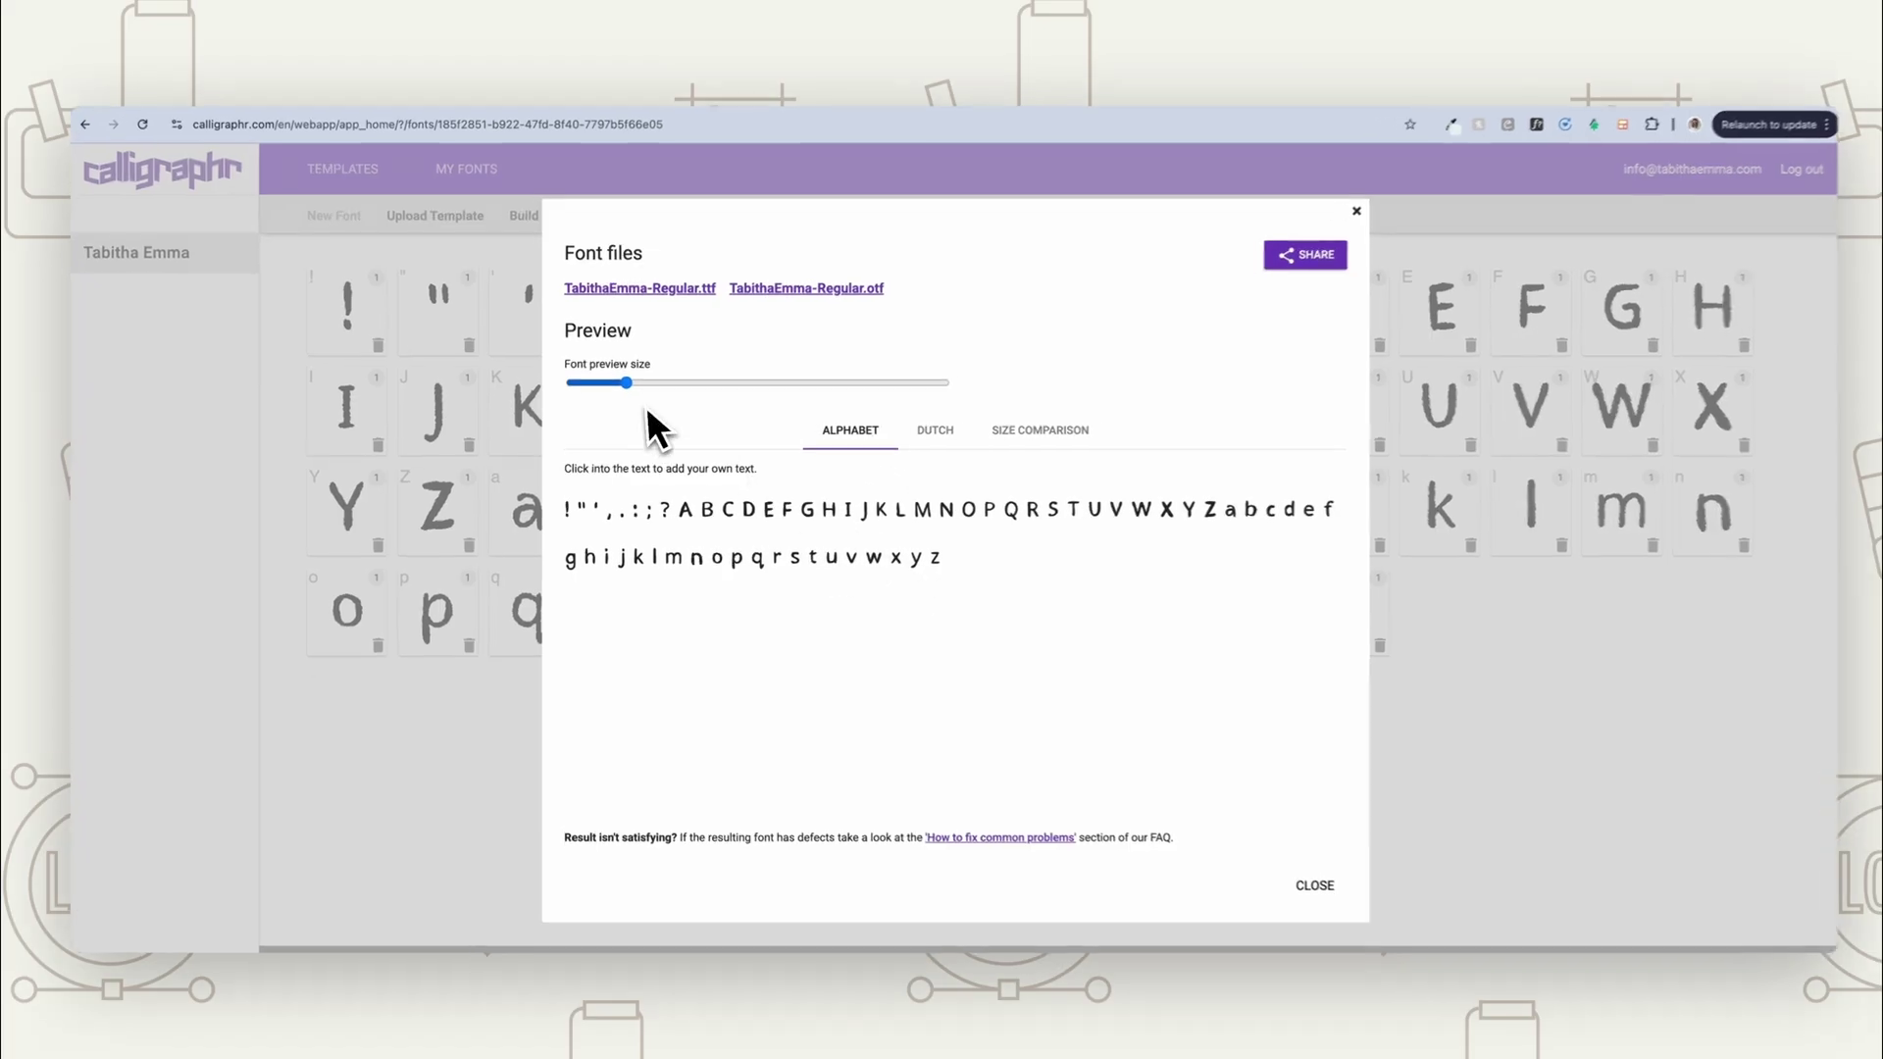
pyautogui.moveTo(633, 383); pyautogui.dragTo(700, 408)
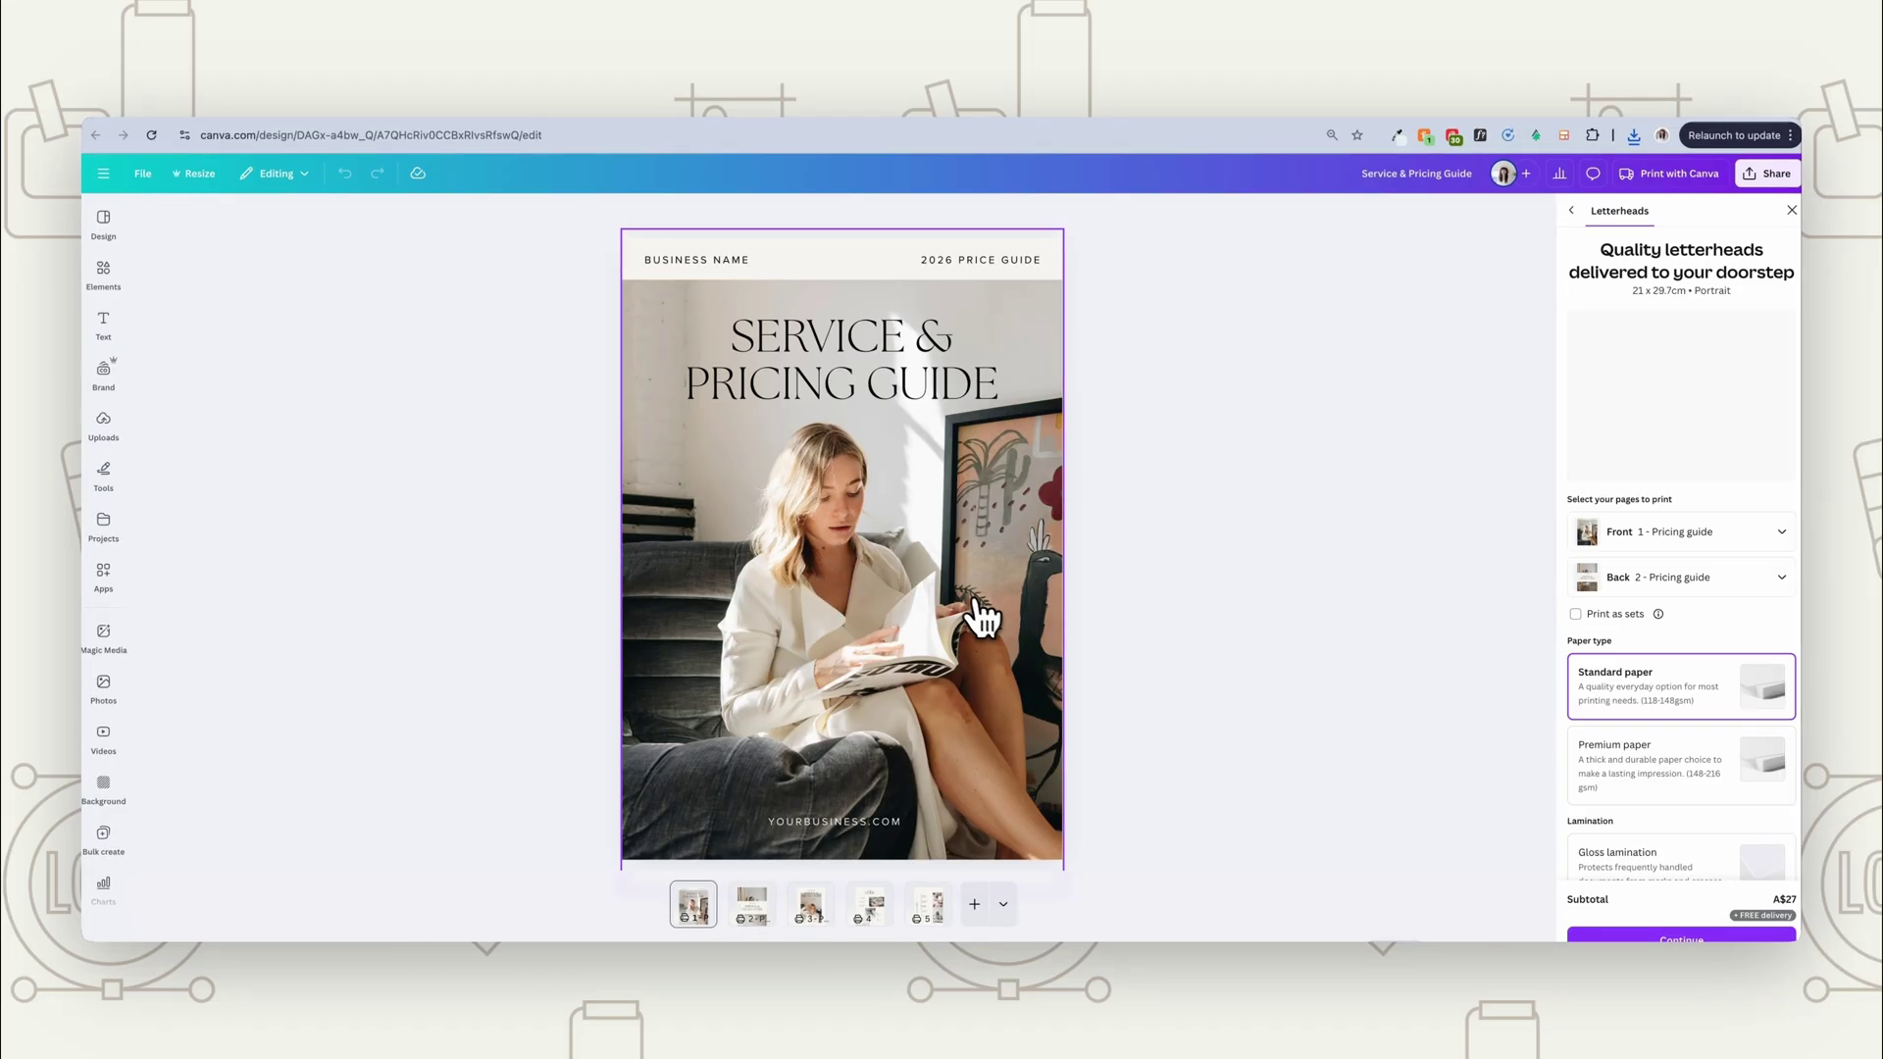
# - Open Canva's Uploads panel, then switch to the Text panel
pyautogui.click(103, 424)
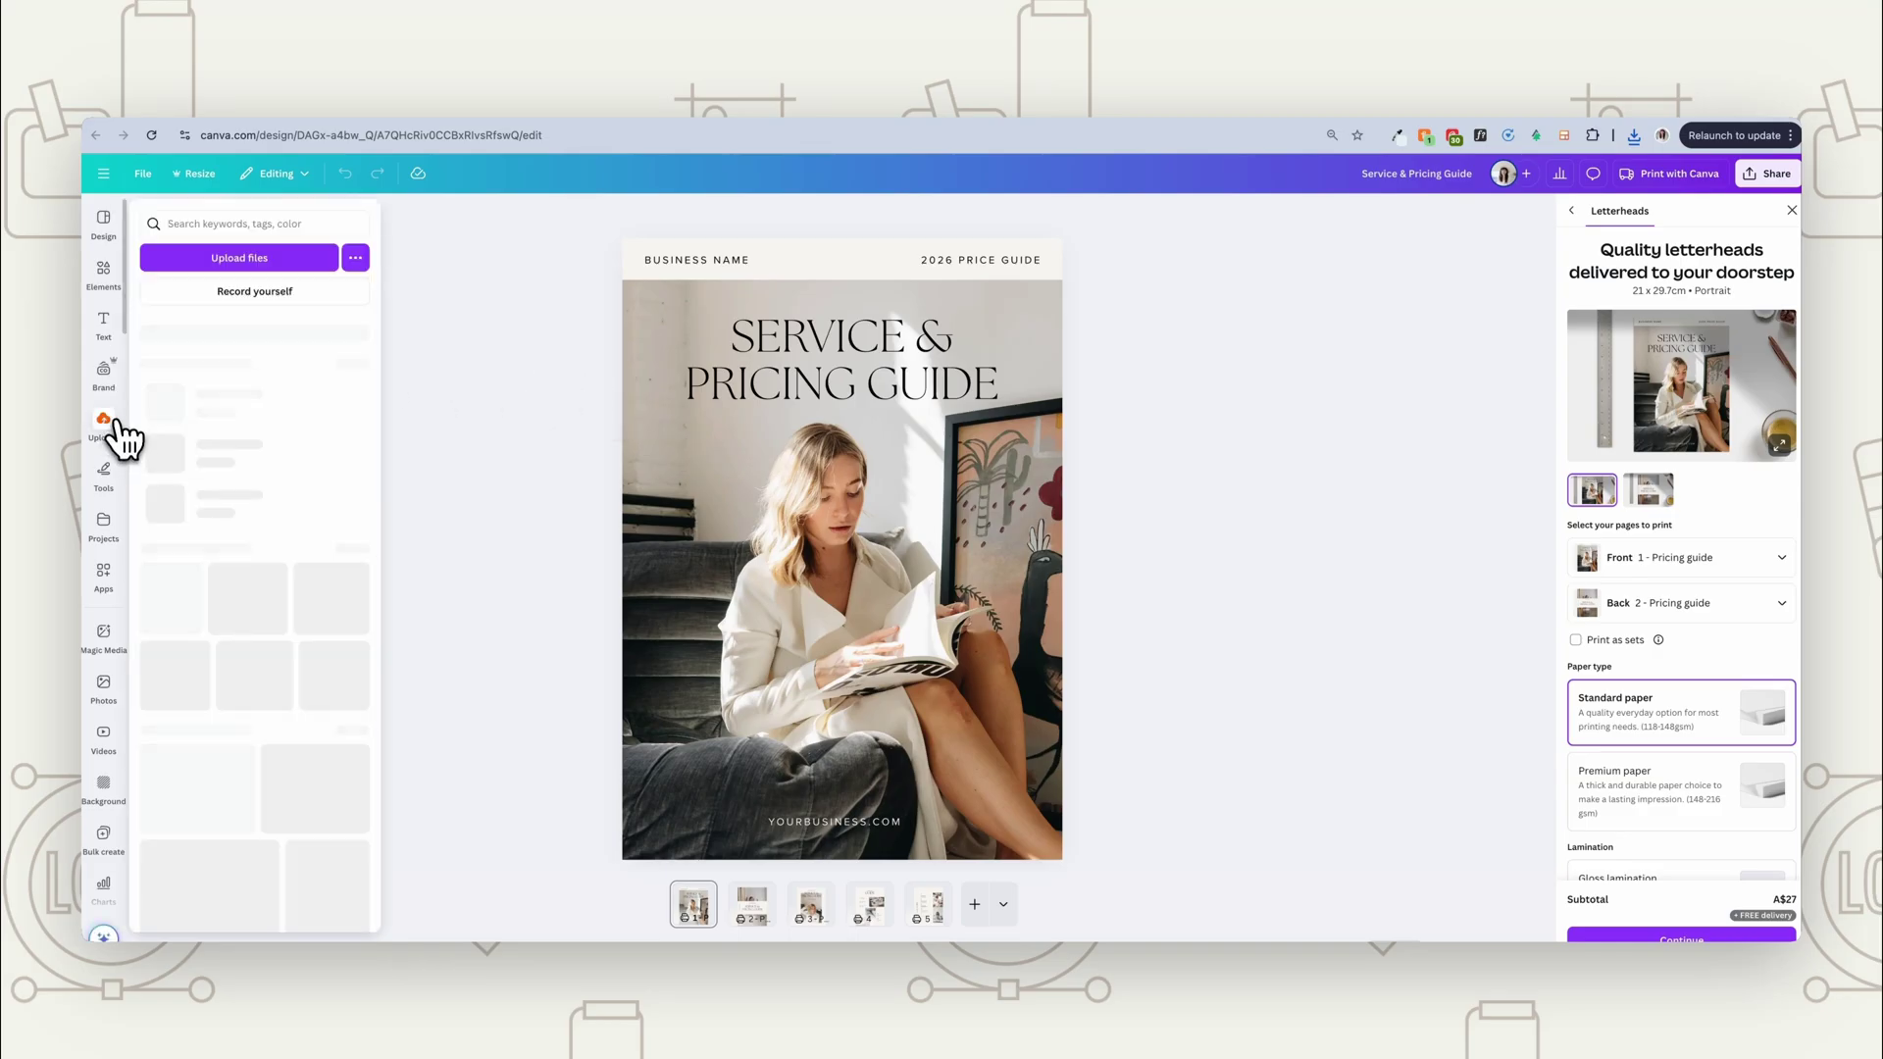
pyautogui.click(105, 323)
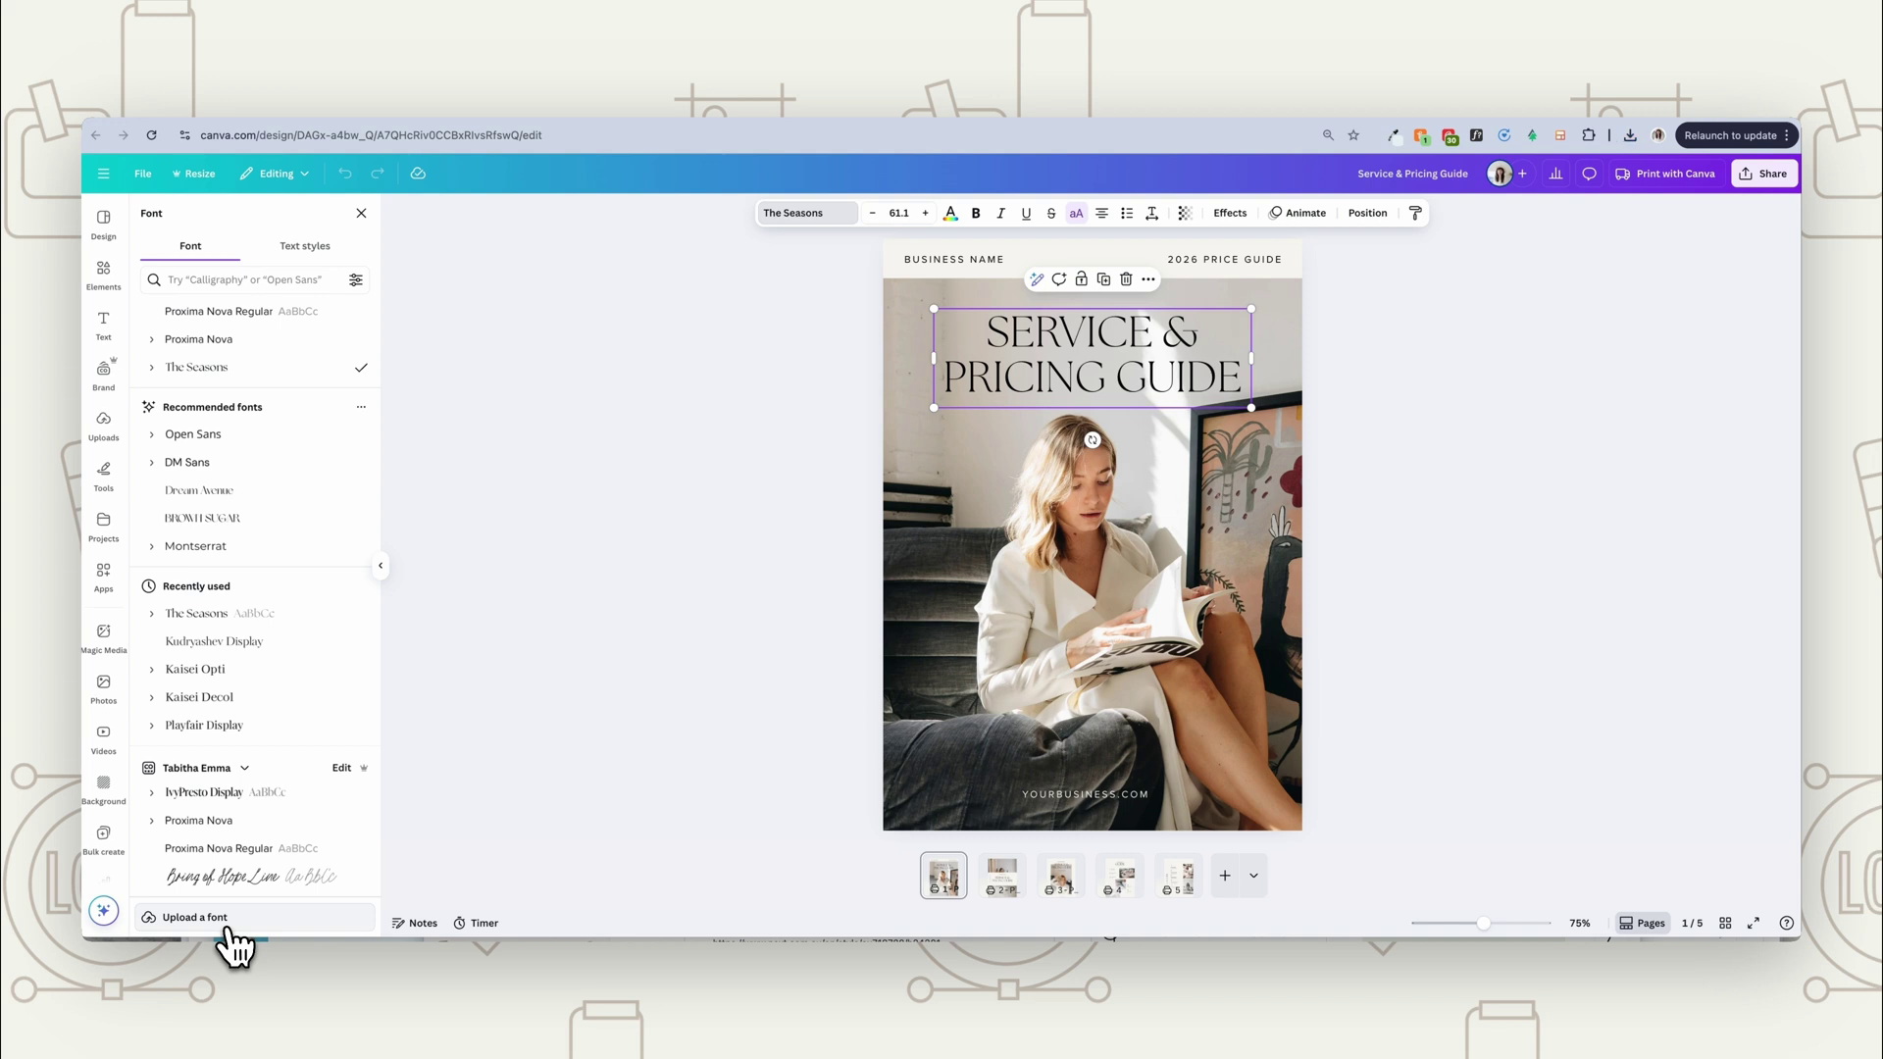
# - Start a custom font upload and pick the handwriting font's TTF file in Downloads
pyautogui.click(225, 930)
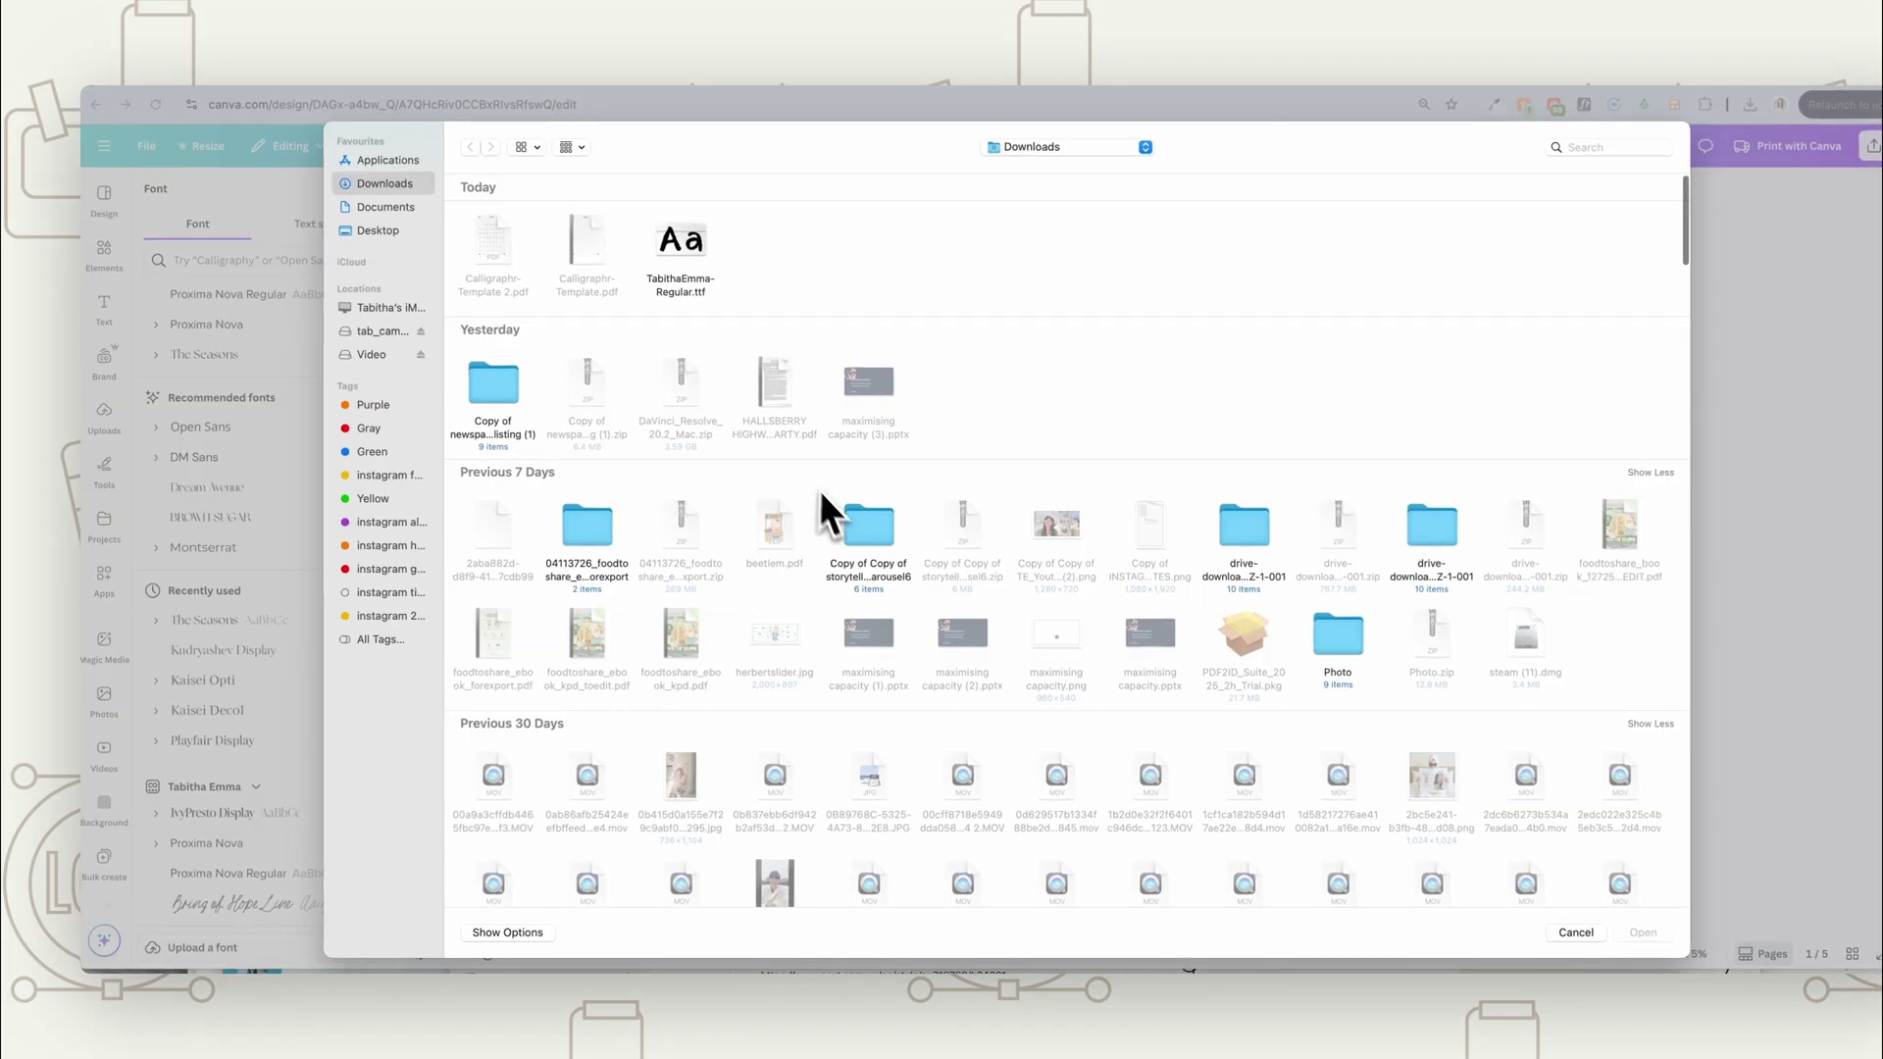
pyautogui.click(679, 245)
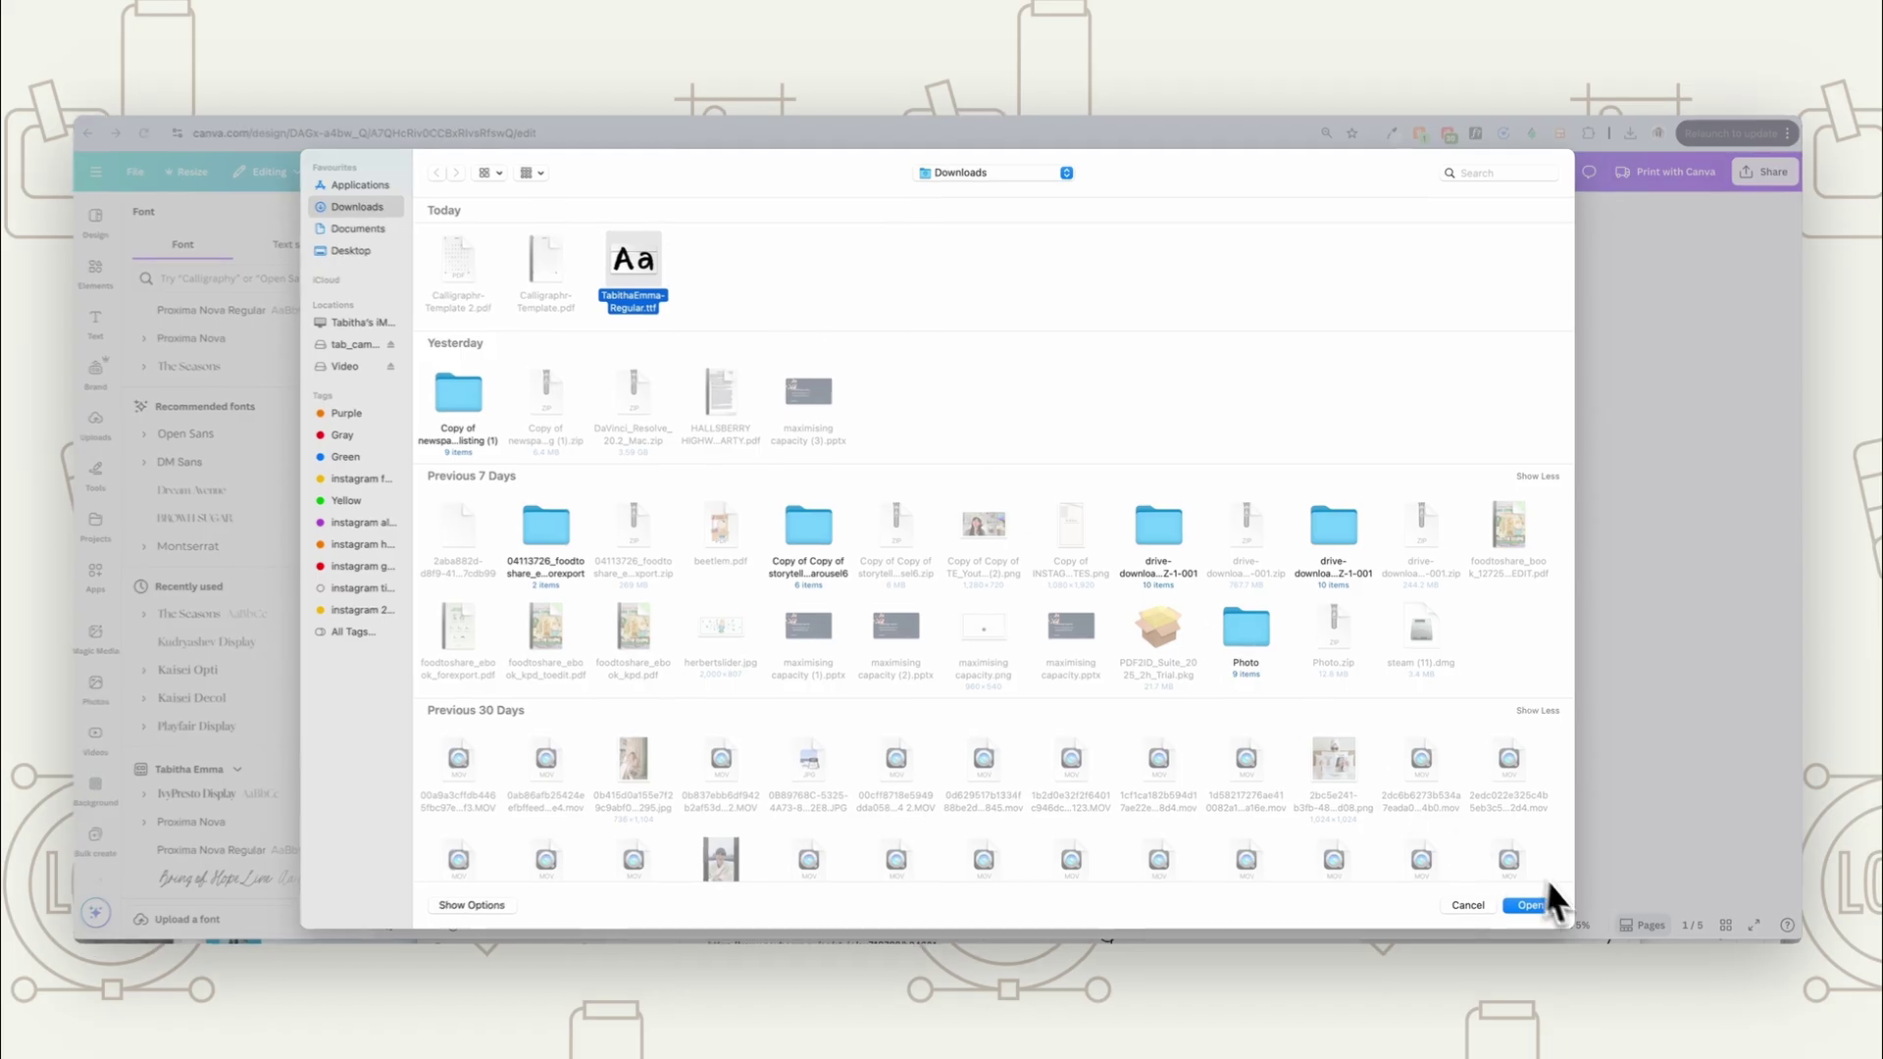
# - Upload the TTF, apply the handwriting font to the title, and delete the '&' to read SERVICE PRICING GUIDE
pyautogui.click(1532, 904)
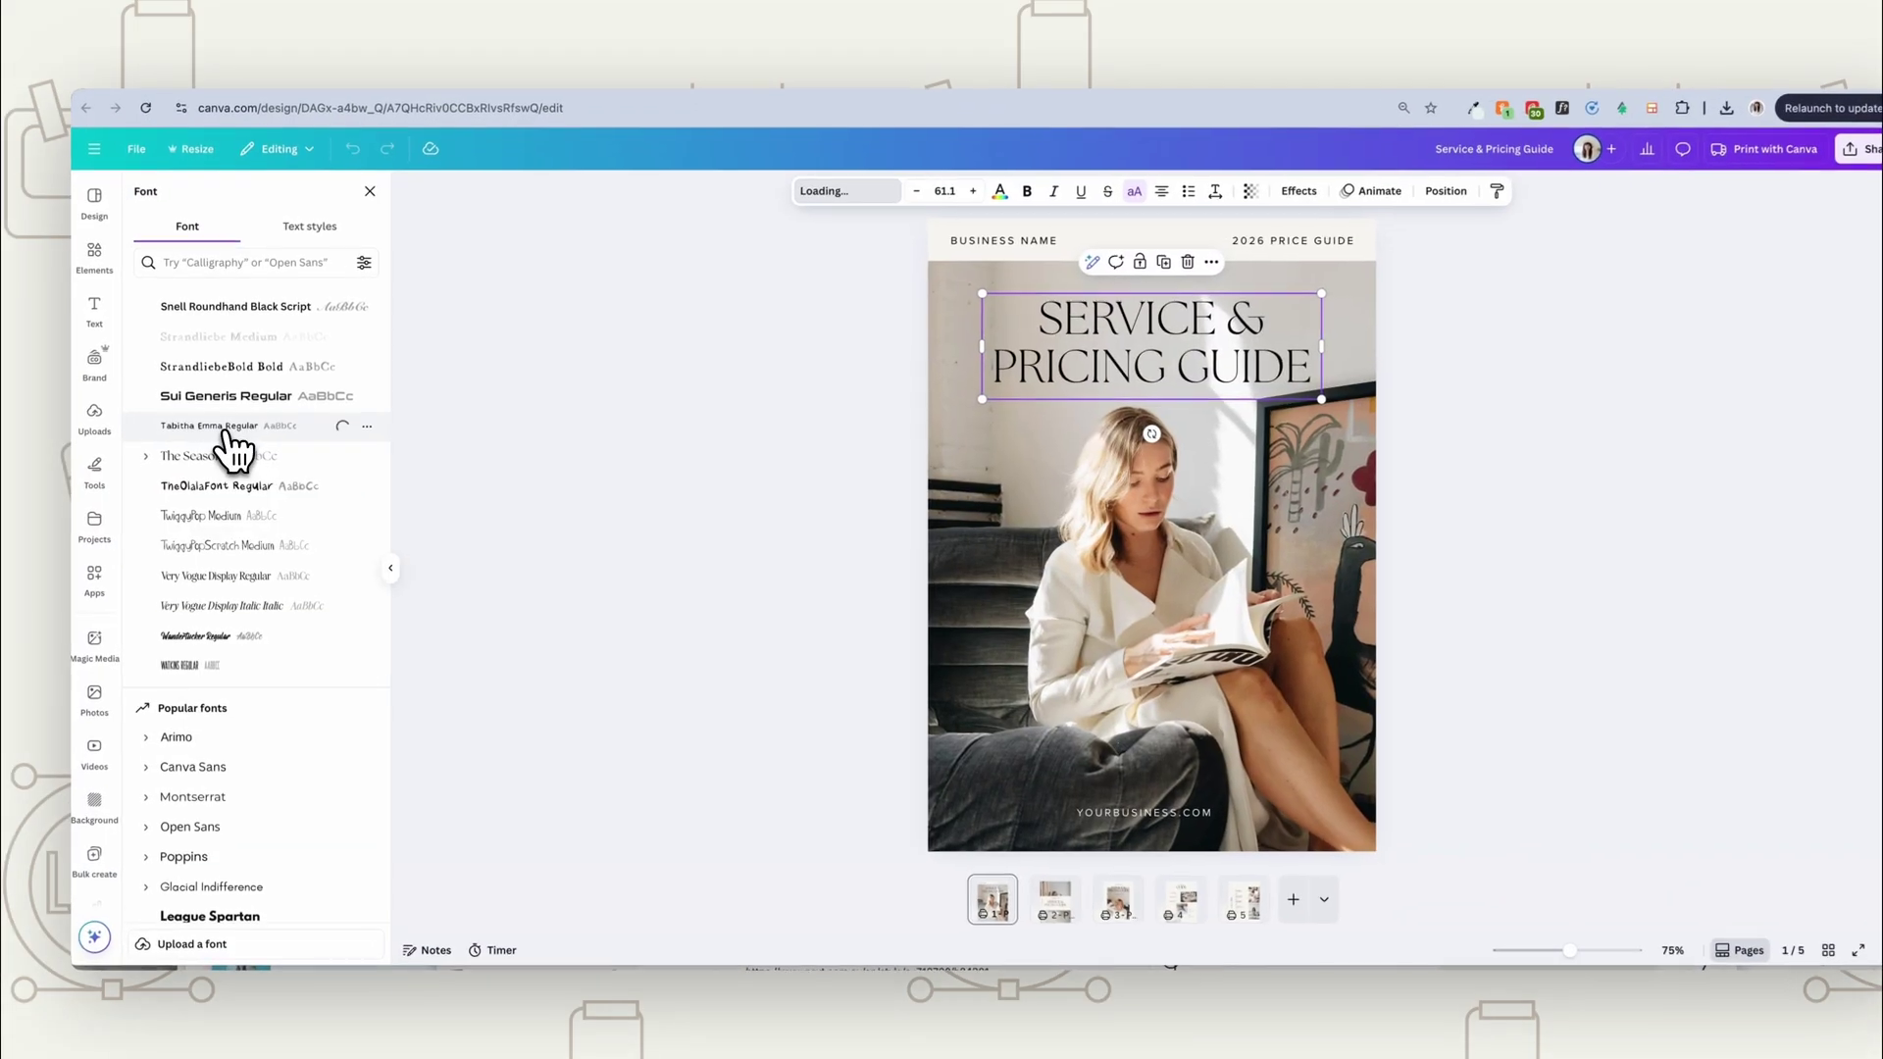
pyautogui.click(232, 450)
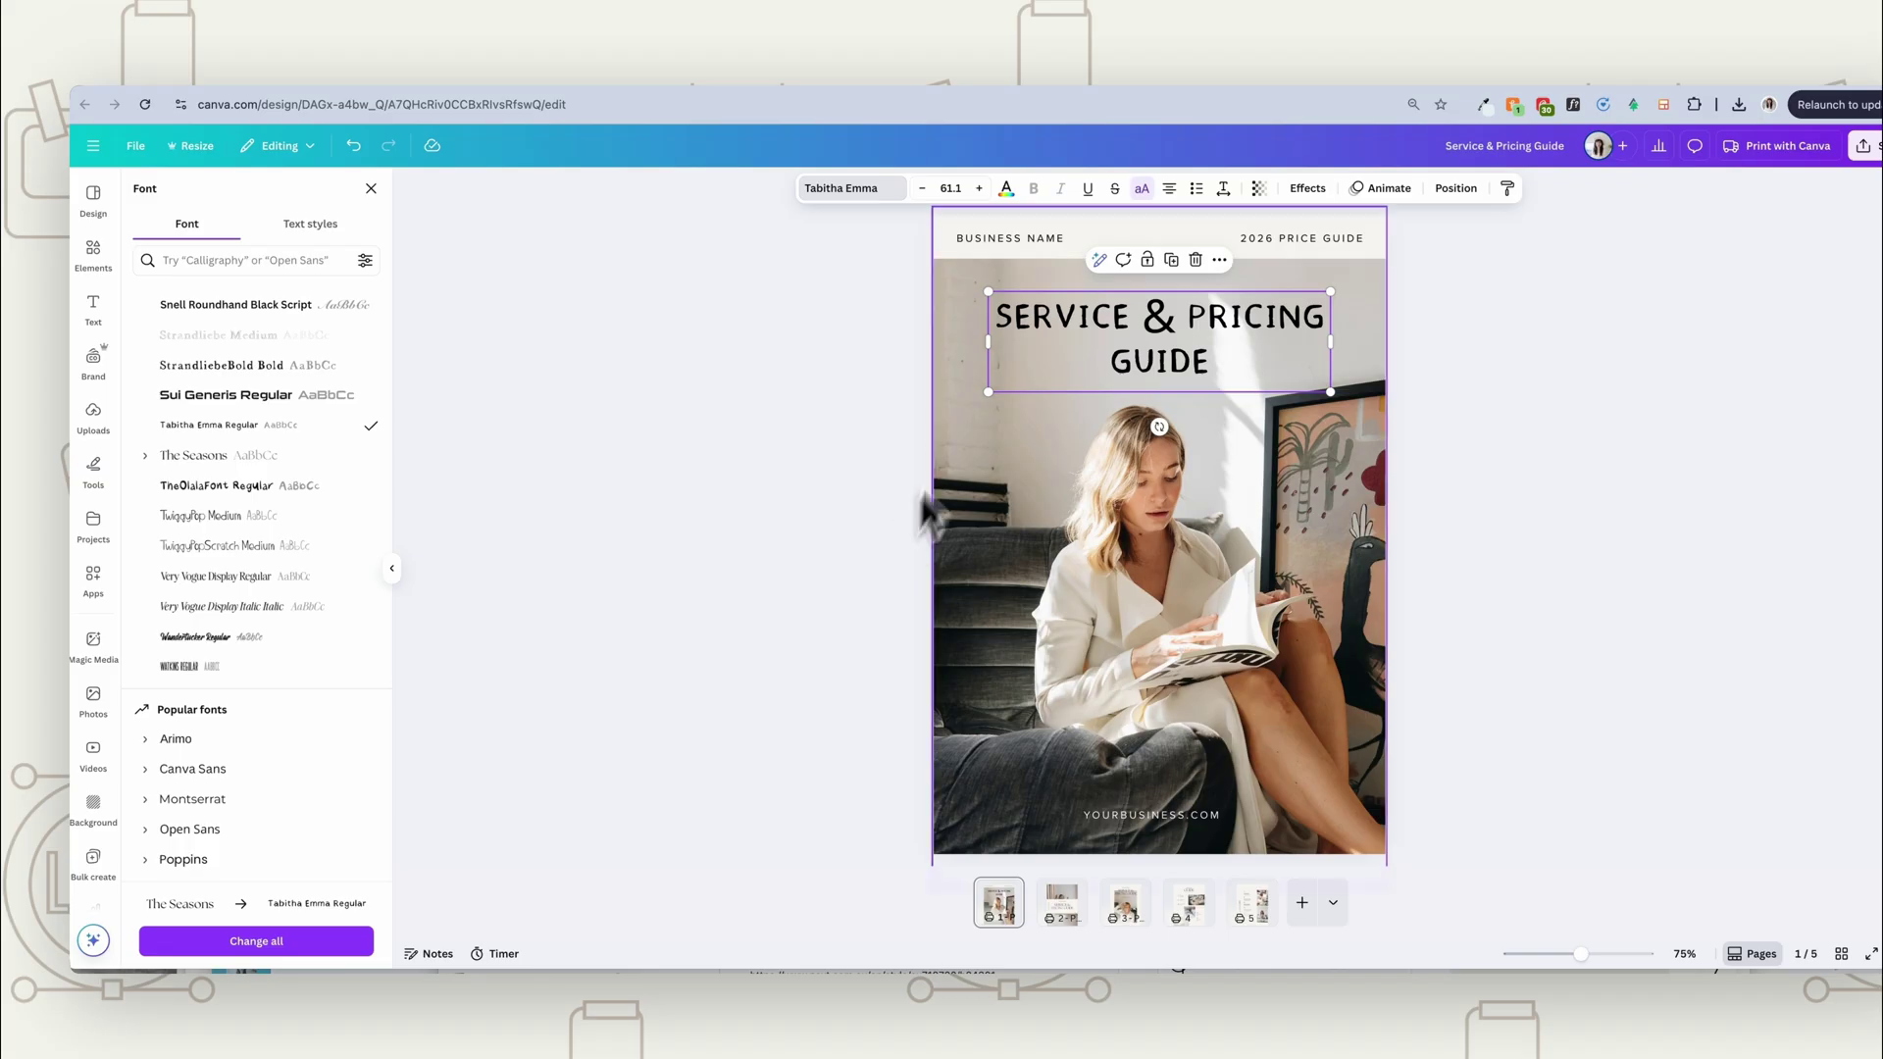
pyautogui.click(1176, 332)
pyautogui.press('BackSpace')
pyautogui.press('BackSpace')
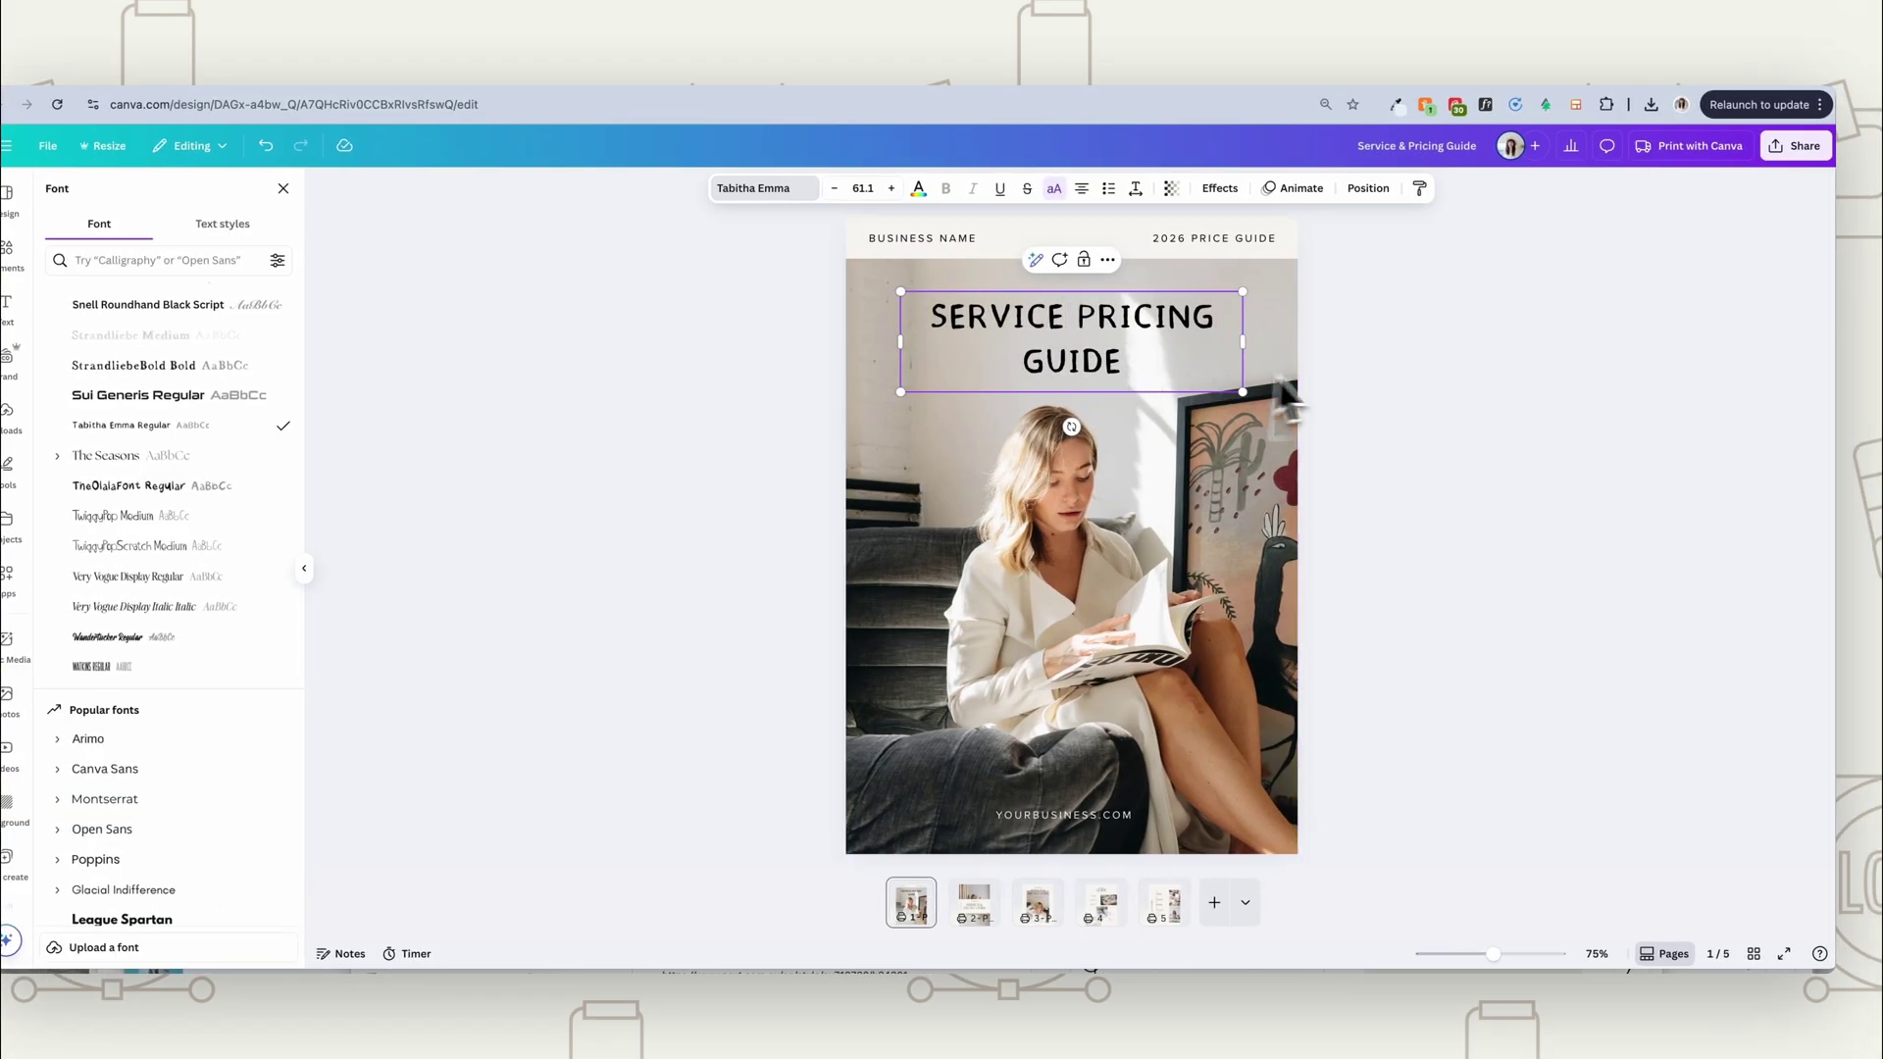
pyautogui.click(1145, 364)
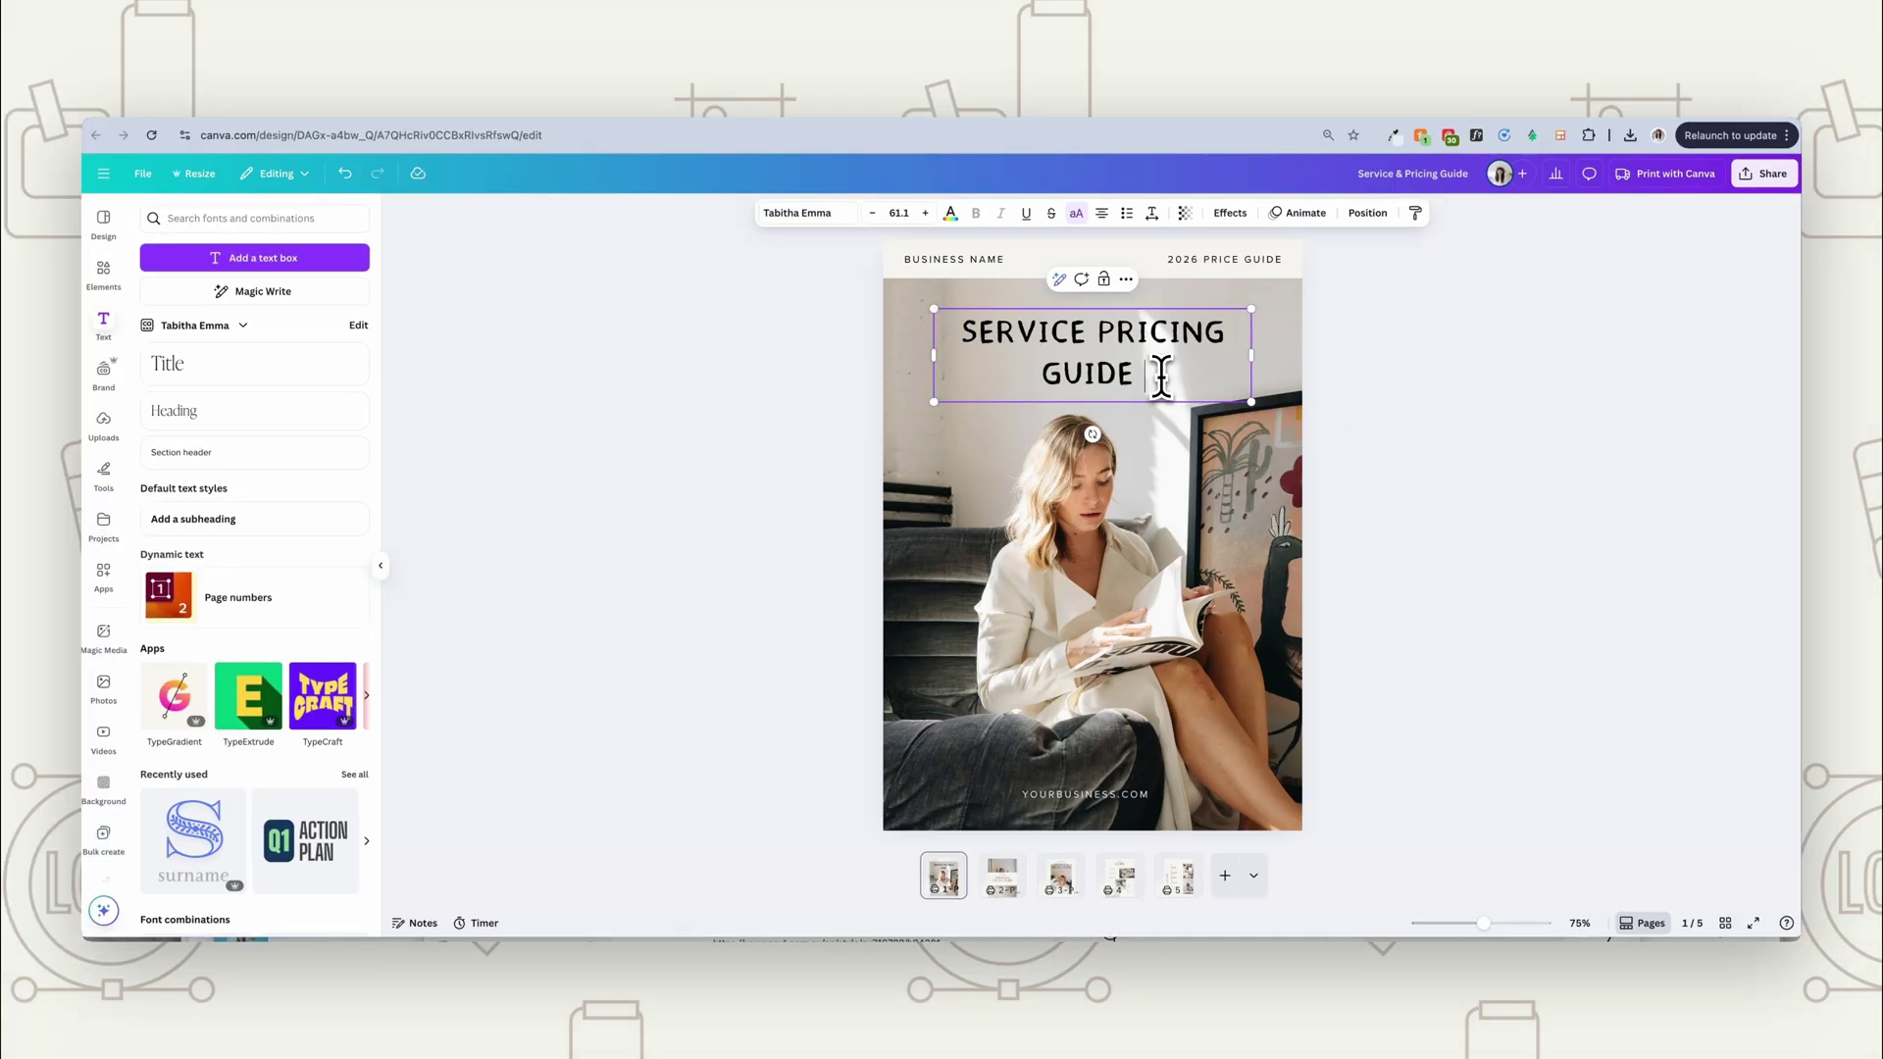